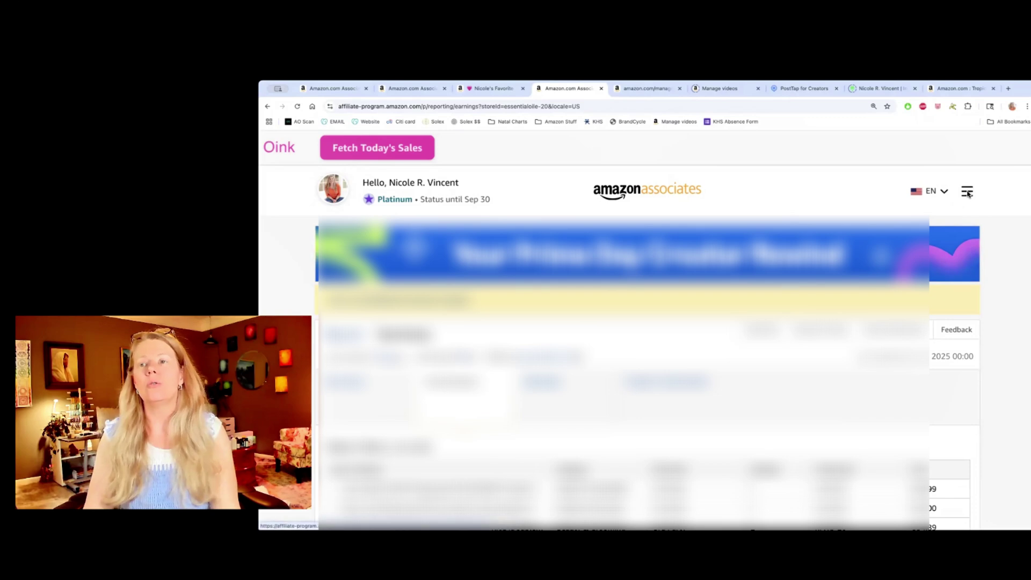
- Open the Earnings Report from the Associates Reports section
{"action": "left_click", "coordinate": [967, 192]}
{"action": "scroll", "coordinate": [929, 322], "scroll_direction": "down", "scroll_amount": 3}
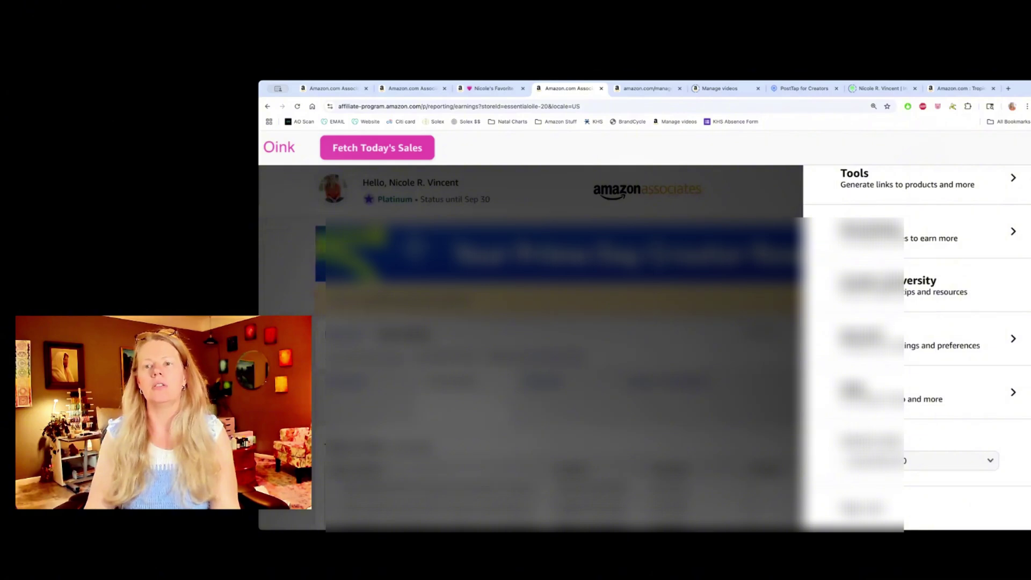
{"action": "scroll", "coordinate": [876, 316], "scroll_direction": "up", "scroll_amount": 3}
{"action": "left_click", "coordinate": [870, 214]}
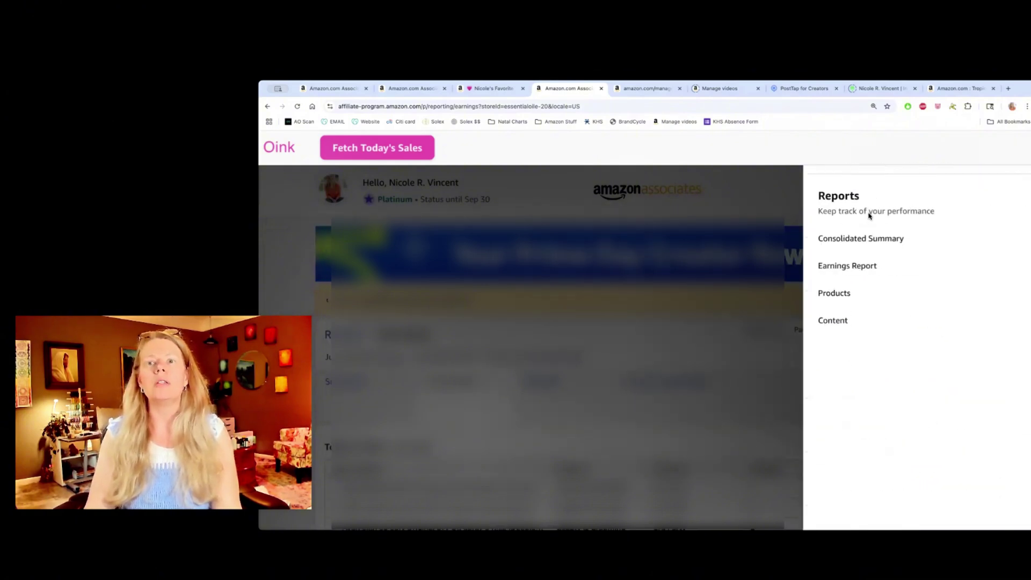
{"action": "left_click", "coordinate": [839, 269]}
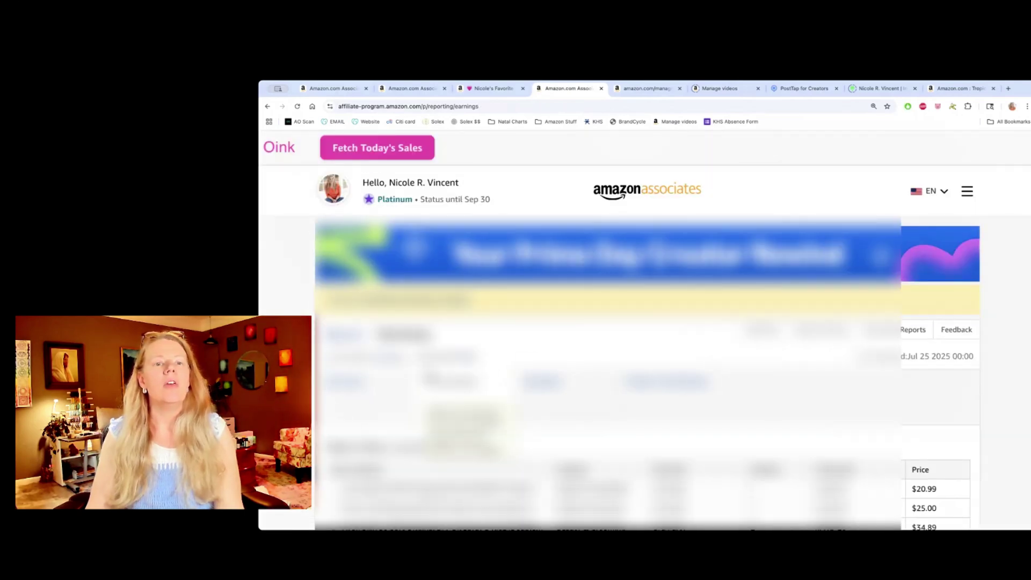
{"action": "scroll", "coordinate": [582, 372], "scroll_direction": "down", "scroll_amount": 1}
{"action": "scroll", "coordinate": [582, 373], "scroll_direction": "up", "scroll_amount": 1}
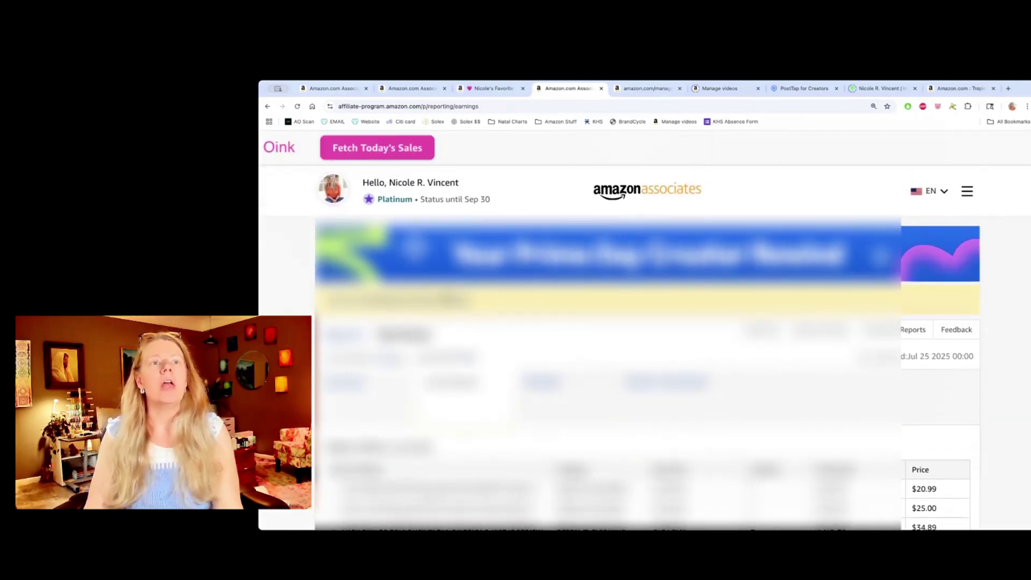
- Fetch the sales data for today and yesterday with Oink and dismiss the collection summary
{"action": "left_click", "coordinate": [388, 152]}
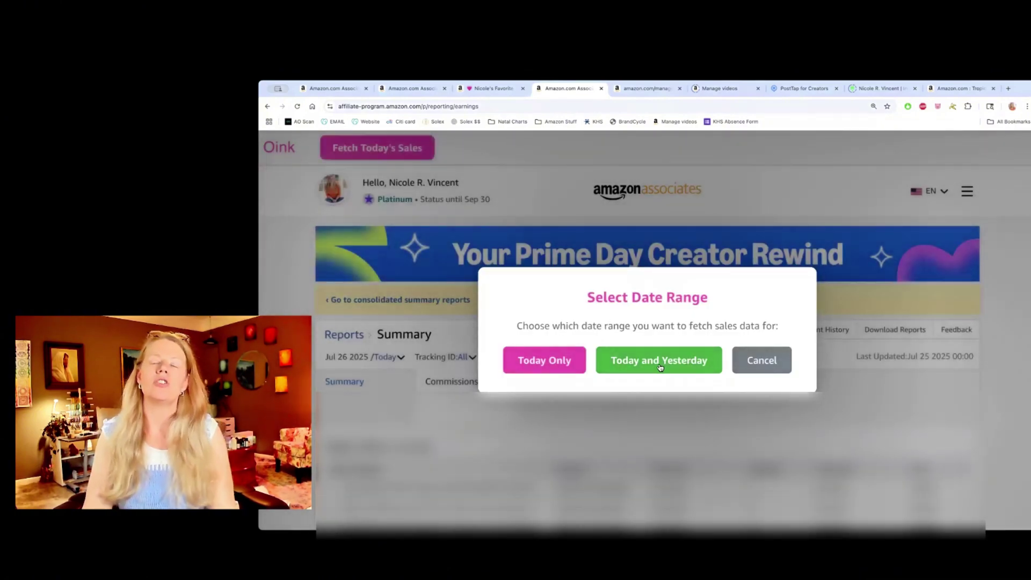
{"action": "left_click", "coordinate": [660, 368]}
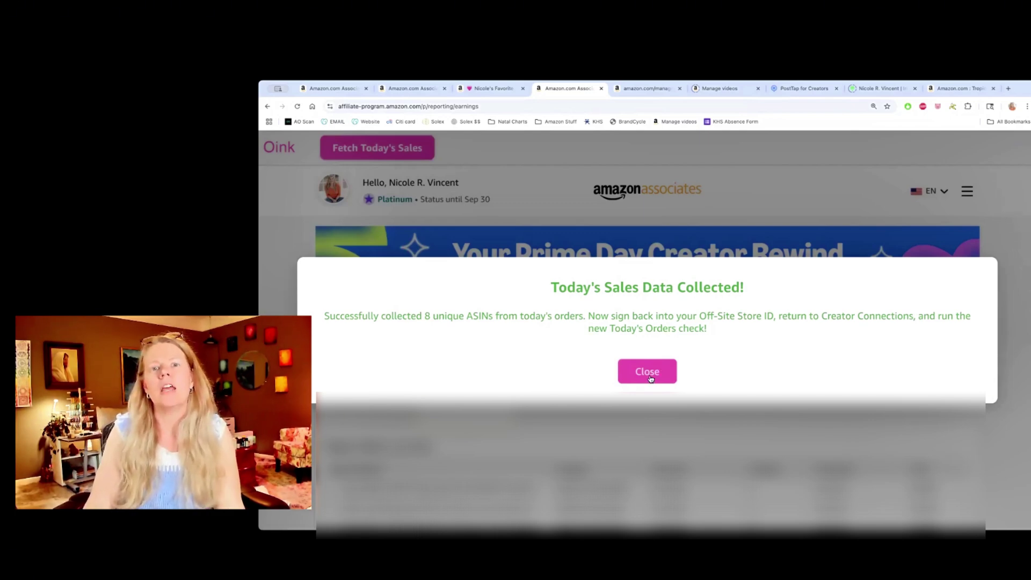
{"action": "left_click", "coordinate": [650, 378]}
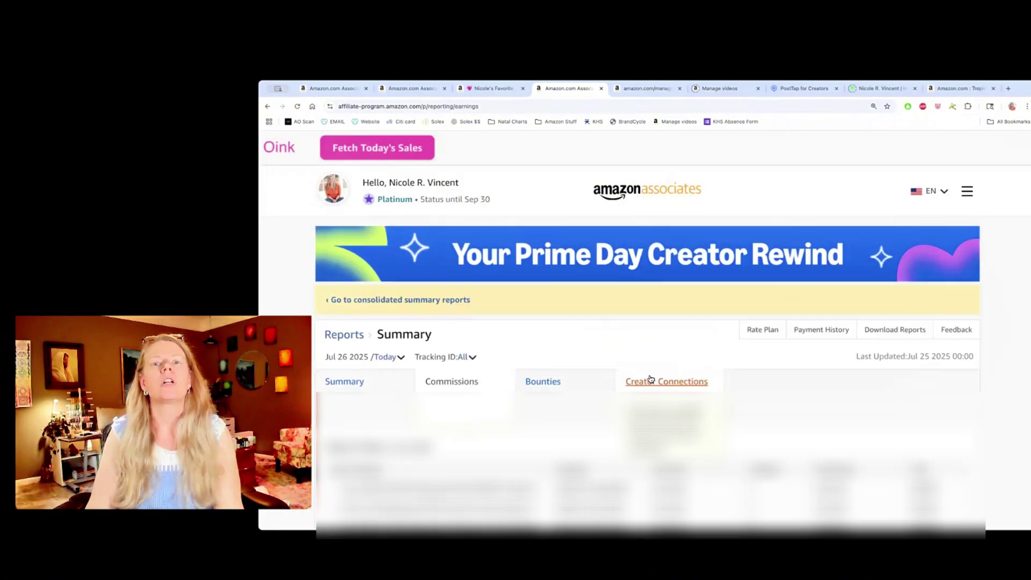
- Reload the Creator Connections page, run the Today's Orders check with automatic acceptance of new and better campaigns, and close the results
{"action": "left_click", "coordinate": [331, 89]}
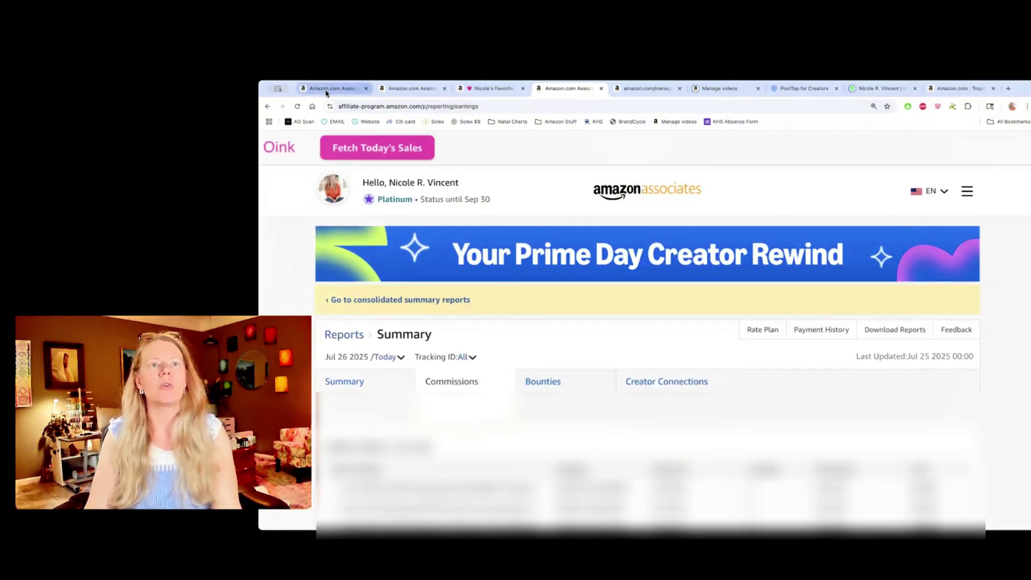
{"action": "key", "text": "super+r"}
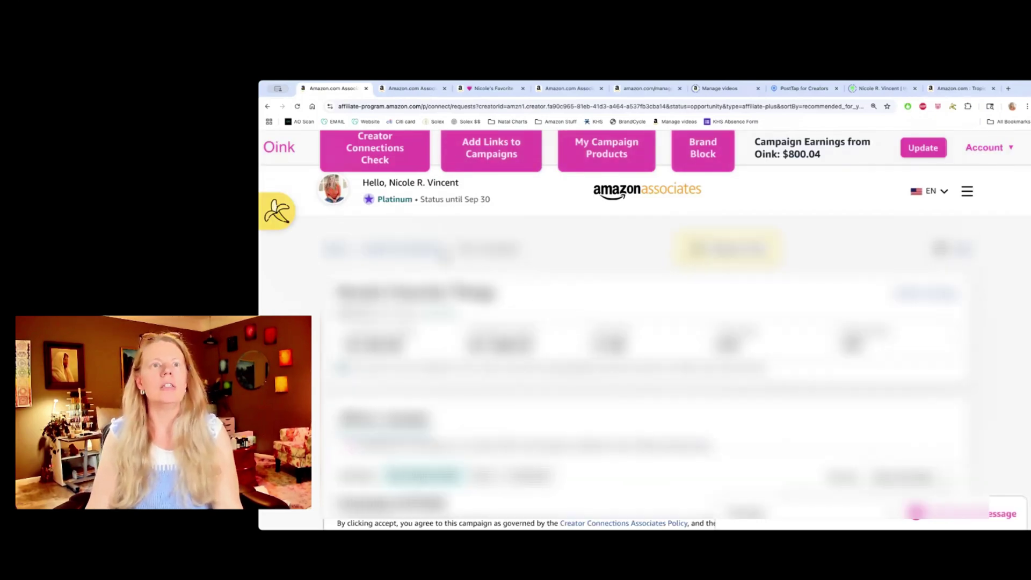
{"action": "left_click", "coordinate": [377, 153]}
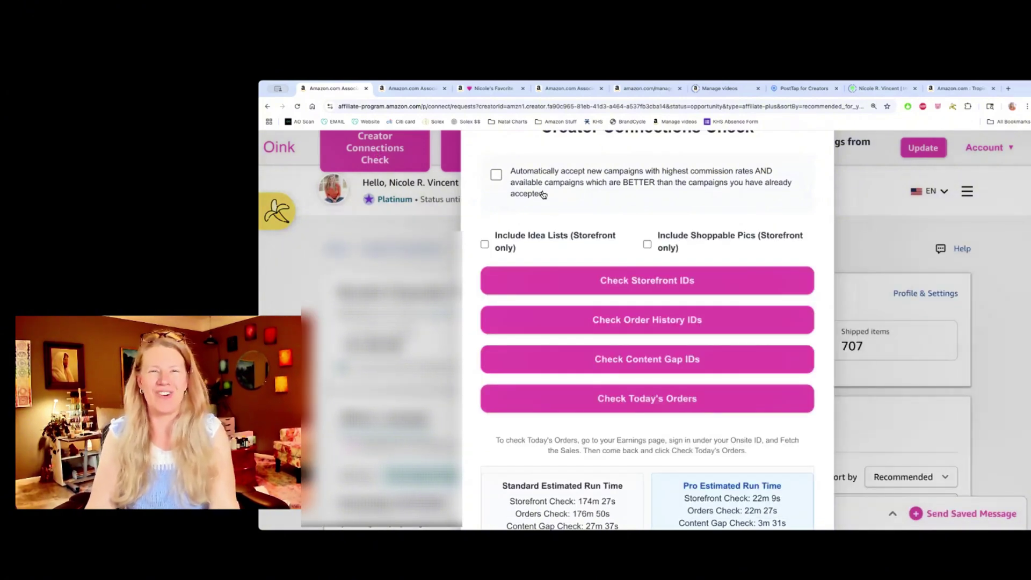
{"action": "left_click", "coordinate": [496, 176]}
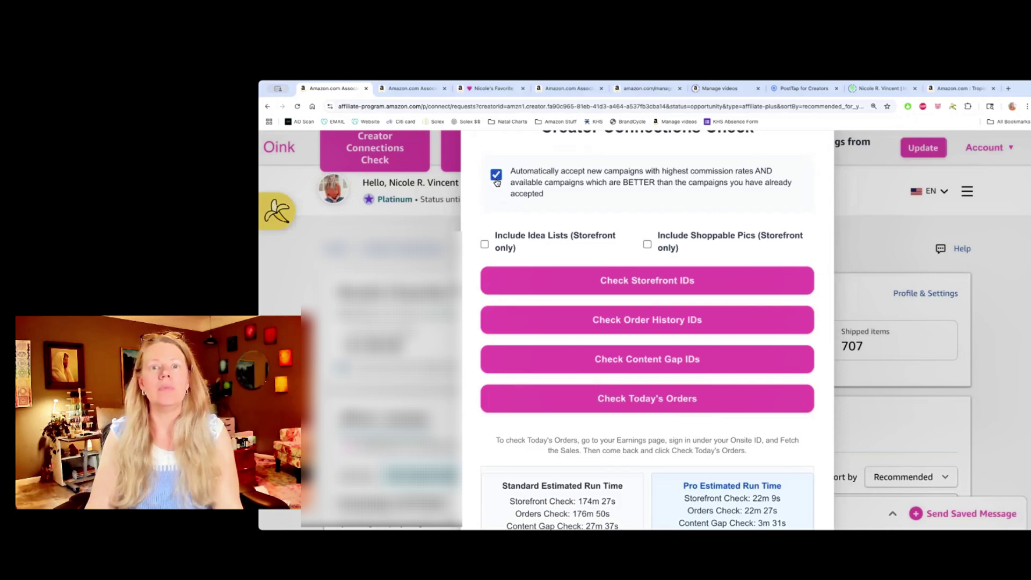
{"action": "left_click", "coordinate": [648, 404]}
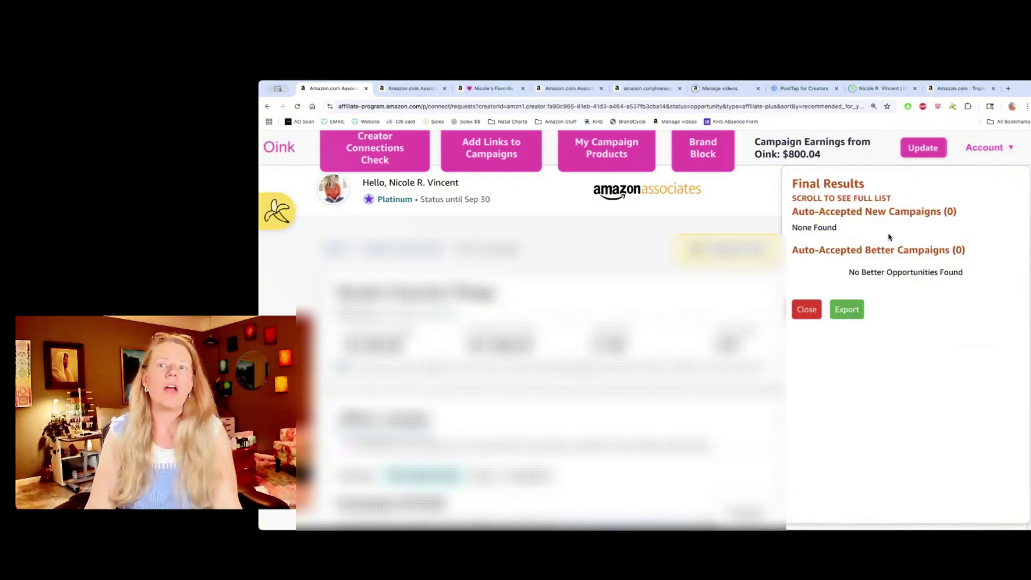
{"action": "left_click", "coordinate": [811, 311]}
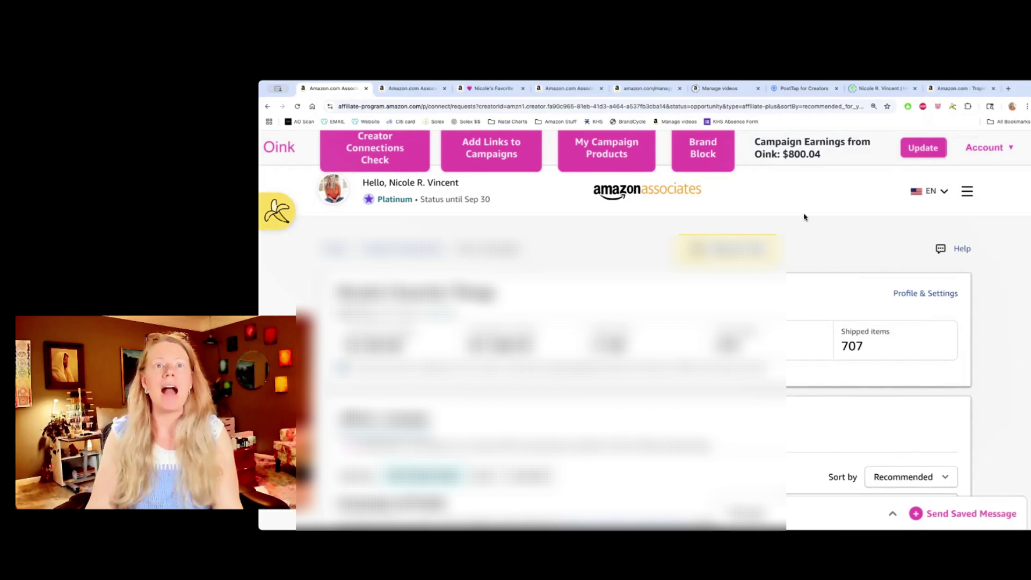
- Return to the earnings report and switch the Associates account to the onsite store
{"action": "left_click", "coordinate": [569, 92]}
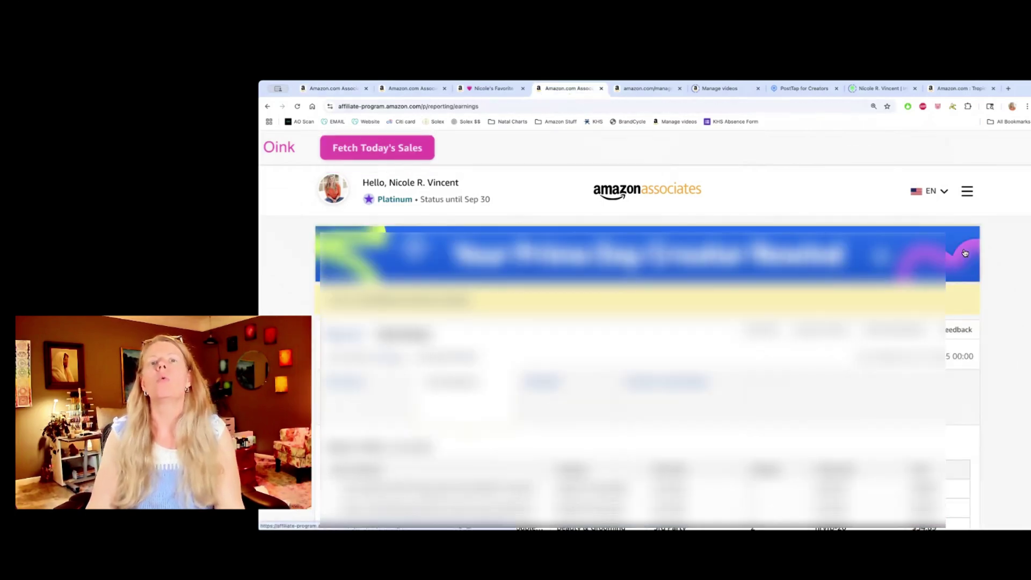
{"action": "left_click", "coordinate": [966, 193]}
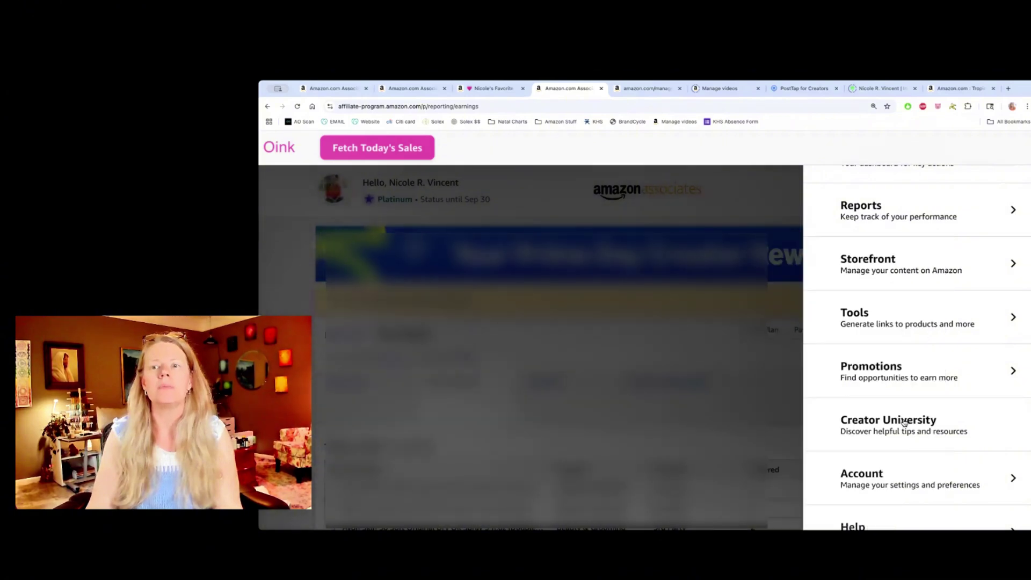
{"action": "scroll", "coordinate": [902, 460], "scroll_direction": "down", "scroll_amount": 3}
{"action": "left_click", "coordinate": [902, 460]}
{"action": "left_click", "coordinate": [894, 477]}
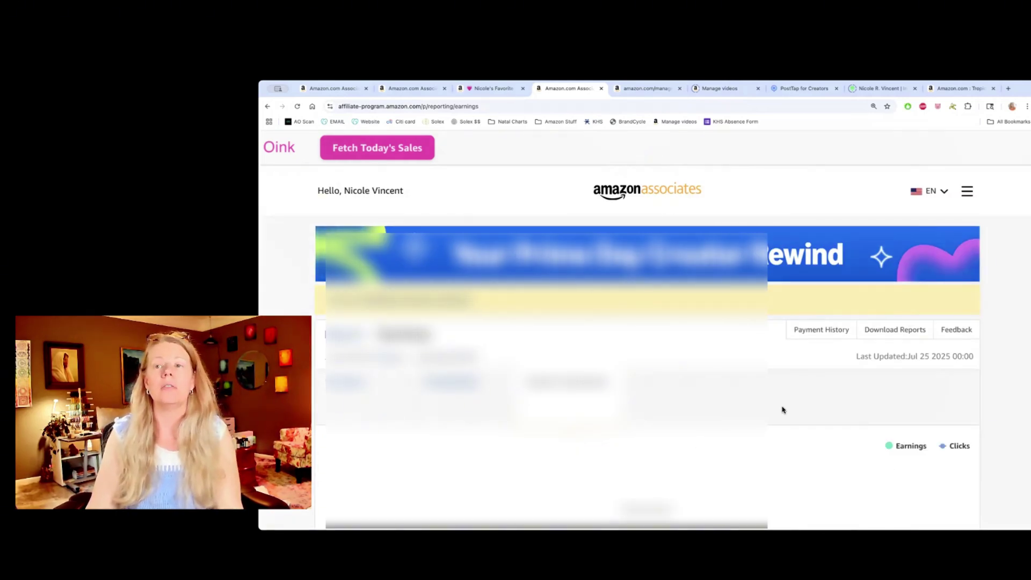
- Open today's Commissions report for the onsite store through the Consolidated Summary and look through the ordered items
{"action": "left_click", "coordinate": [969, 192]}
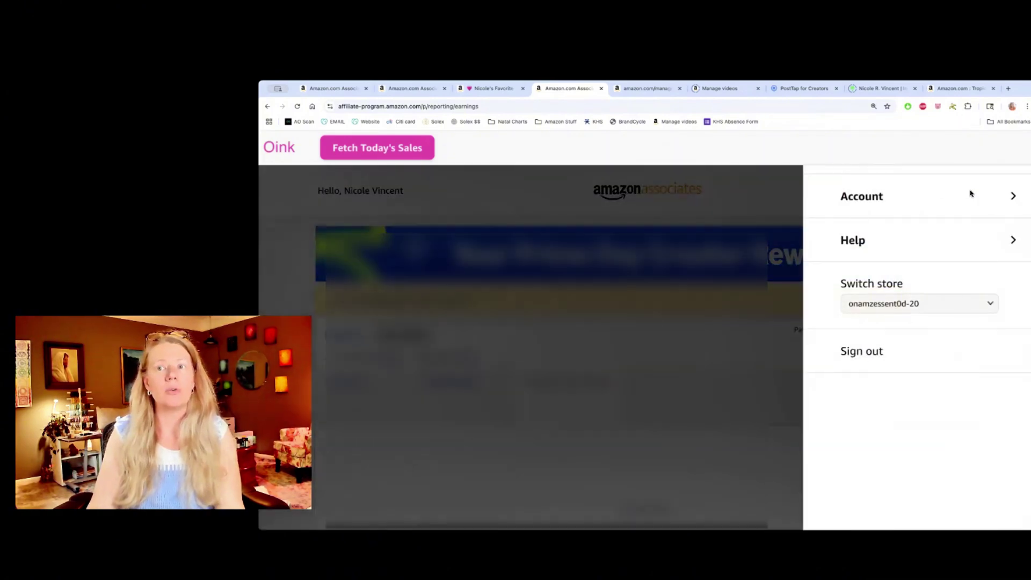
{"action": "left_click", "coordinate": [907, 171]}
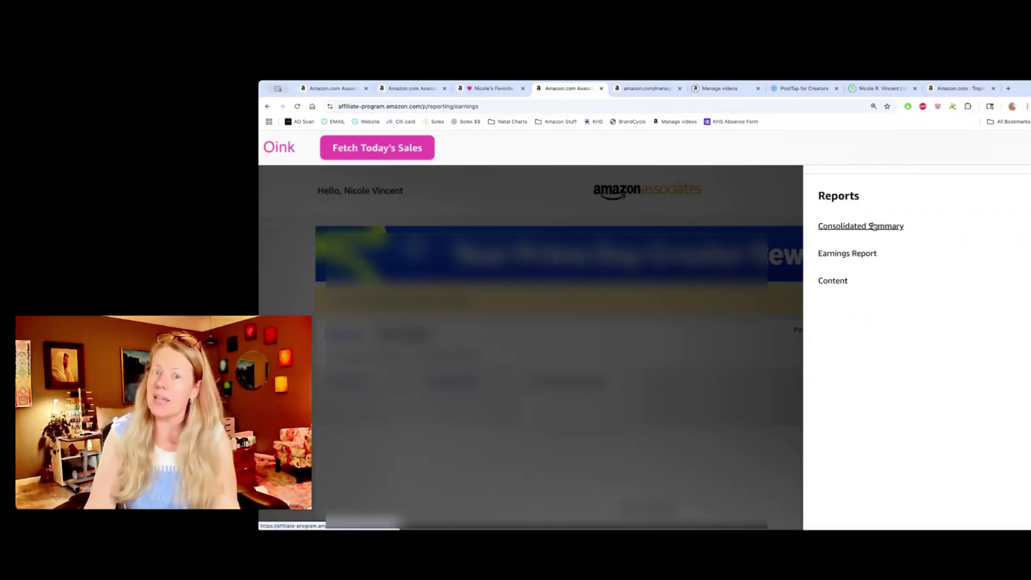
{"action": "left_click", "coordinate": [873, 226]}
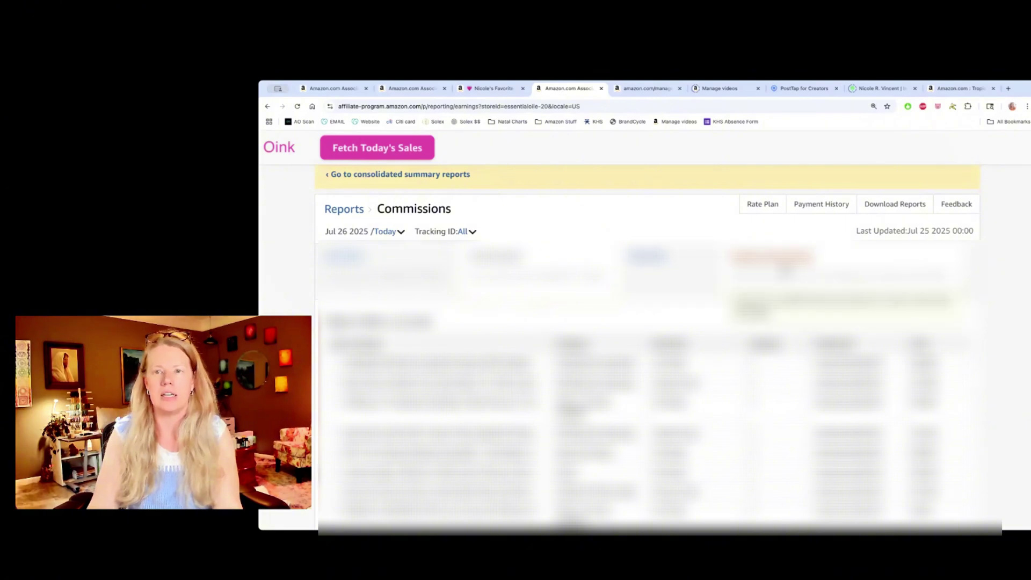
{"action": "scroll", "coordinate": [644, 344], "scroll_direction": "down", "scroll_amount": 10}
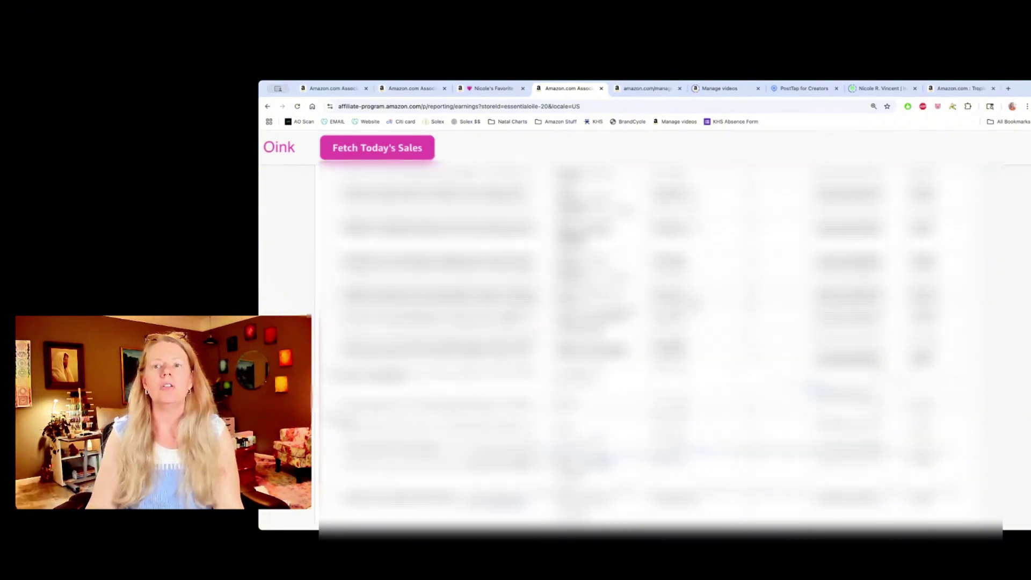
{"action": "scroll", "coordinate": [644, 344], "scroll_direction": "up", "scroll_amount": 5}
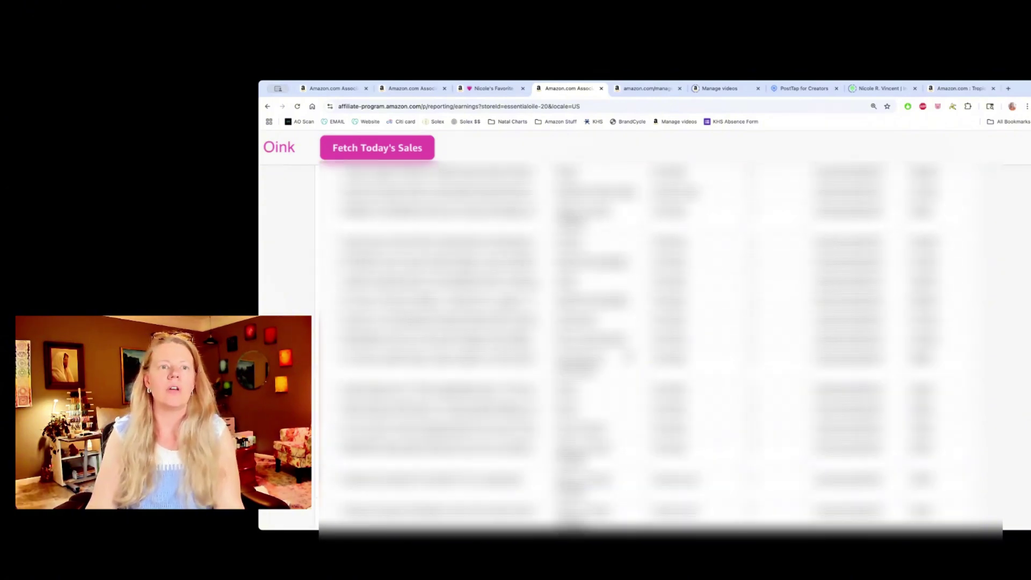
{"action": "scroll", "coordinate": [644, 343], "scroll_direction": "up", "scroll_amount": 3}
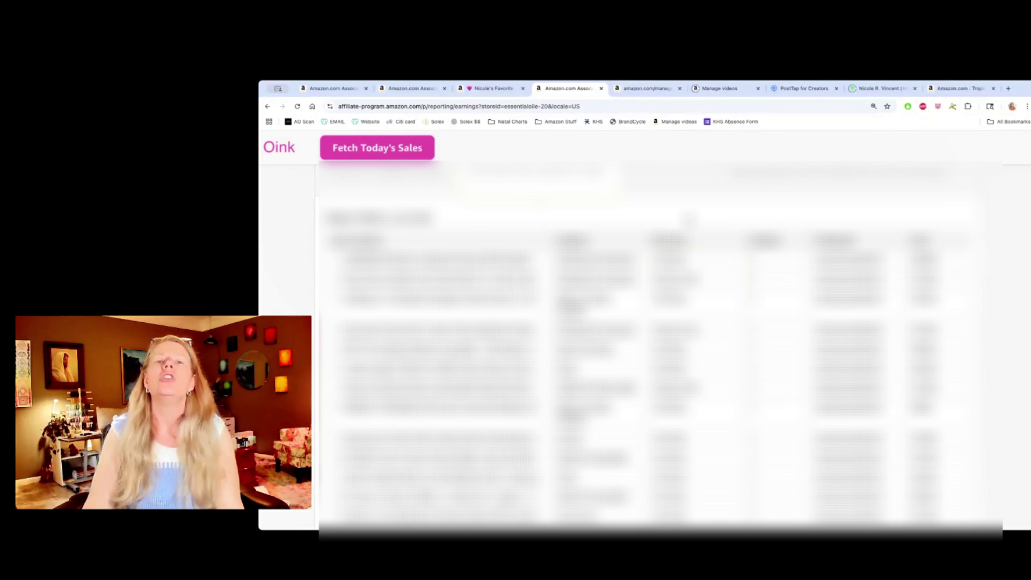
{"action": "scroll", "coordinate": [644, 344], "scroll_direction": "up", "scroll_amount": 3}
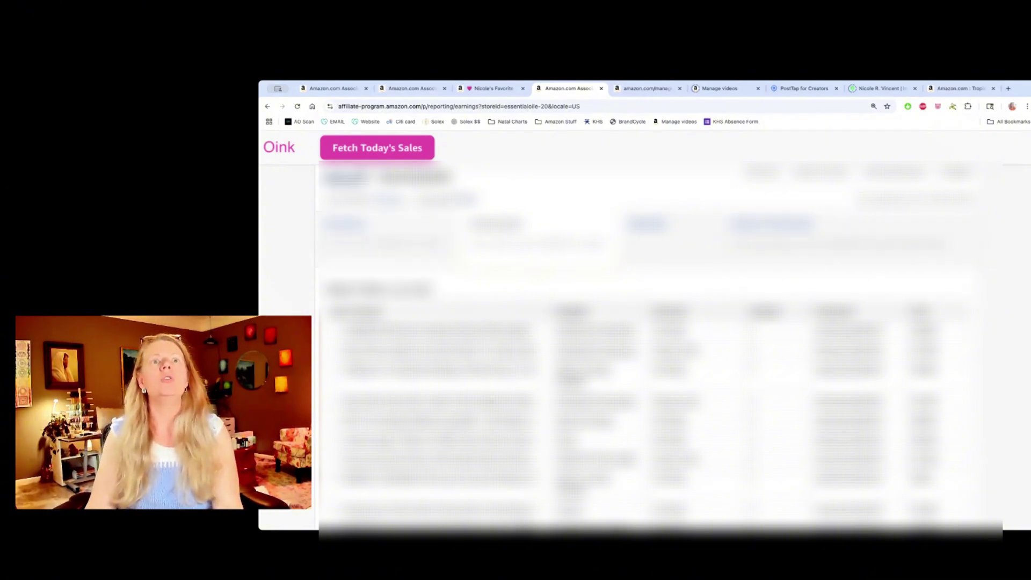
- Fetch the onsite store's sales data for today only and dismiss the collection summary
{"action": "left_click", "coordinate": [369, 150]}
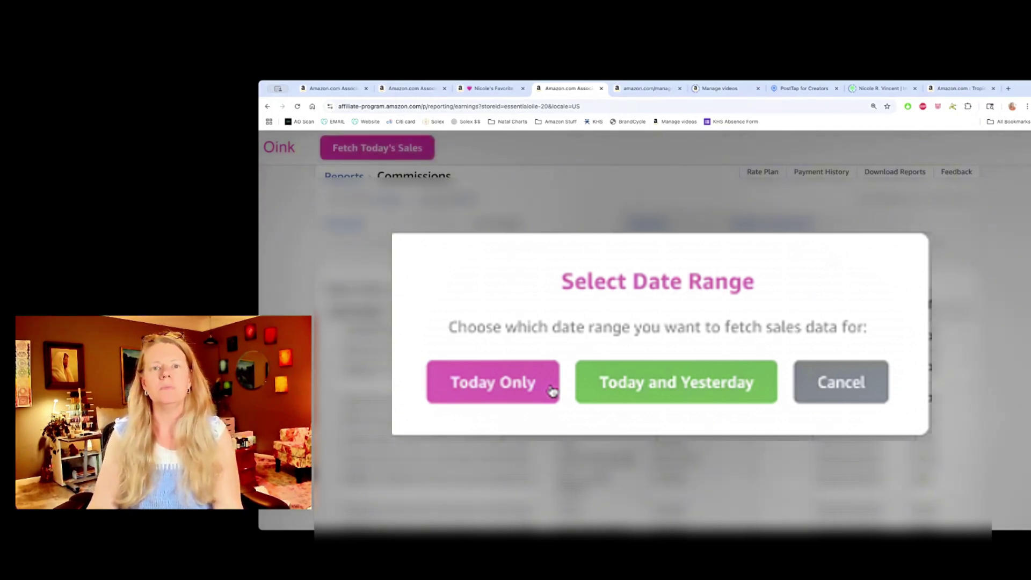
{"action": "left_click", "coordinate": [552, 390]}
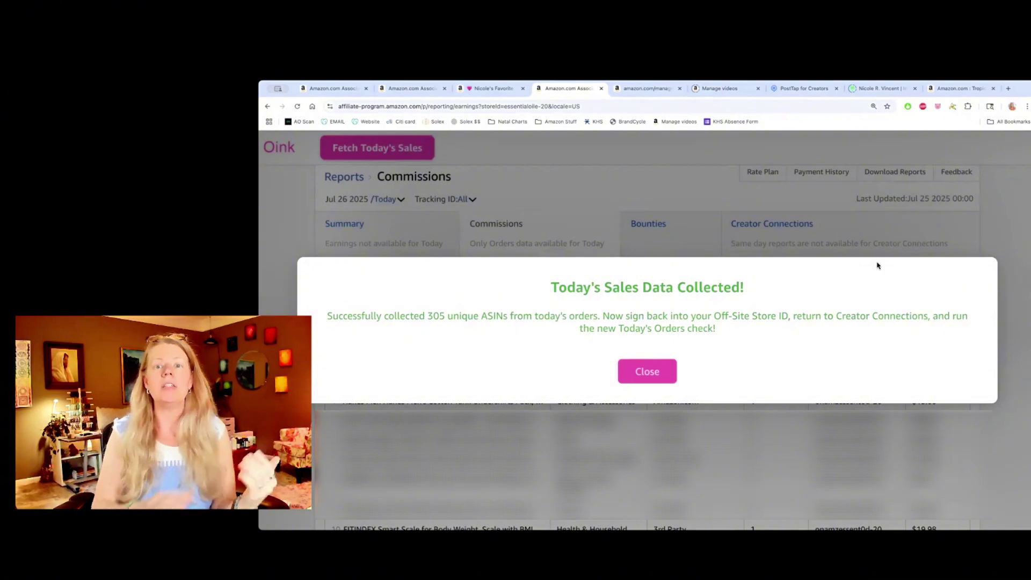
{"action": "left_click", "coordinate": [647, 371]}
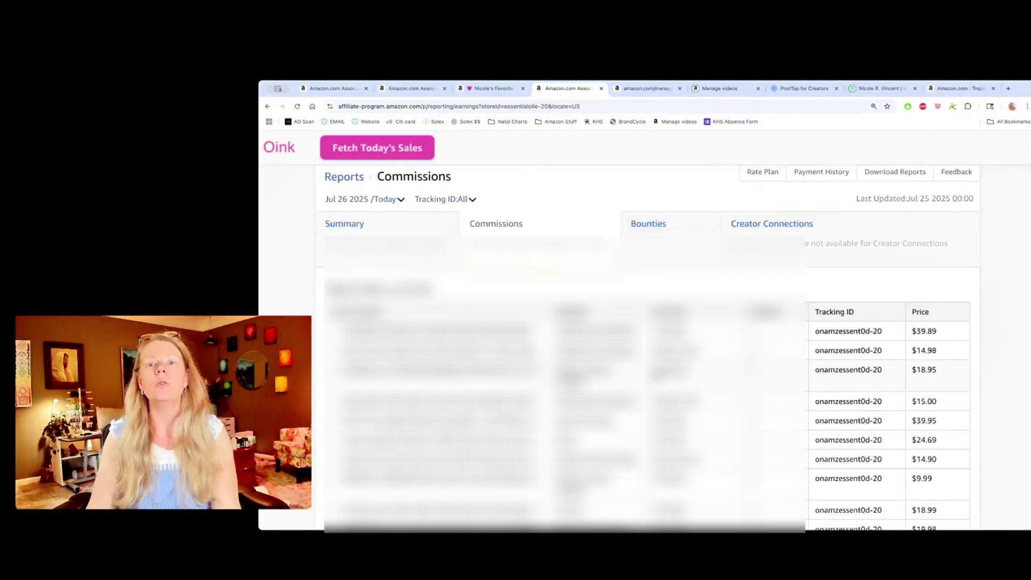
- Switch the Associates account back to the off-site store and return to the Creator Connections page
{"action": "scroll", "coordinate": [804, 276], "scroll_direction": "up", "scroll_amount": 3}
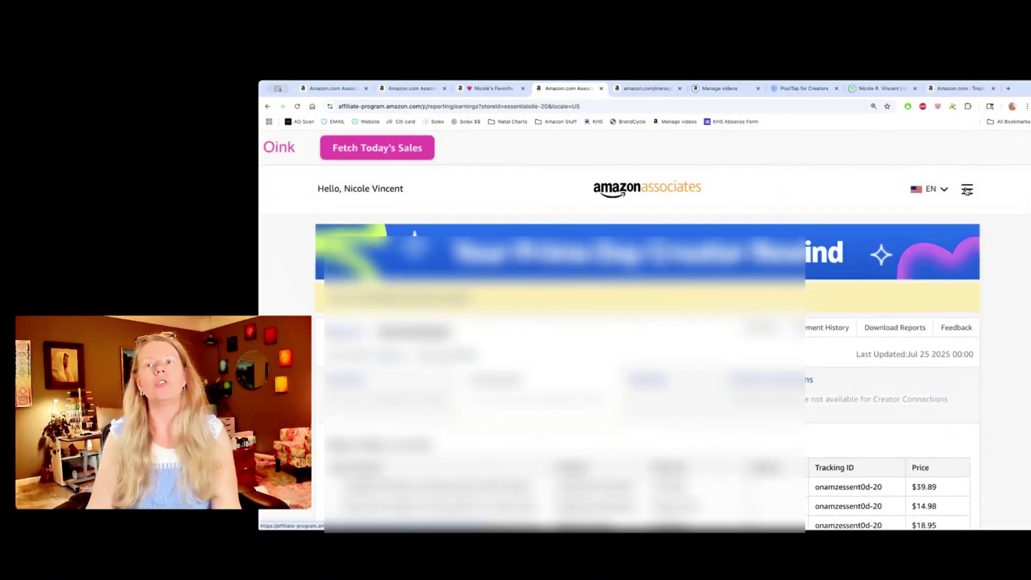
{"action": "left_click", "coordinate": [967, 191]}
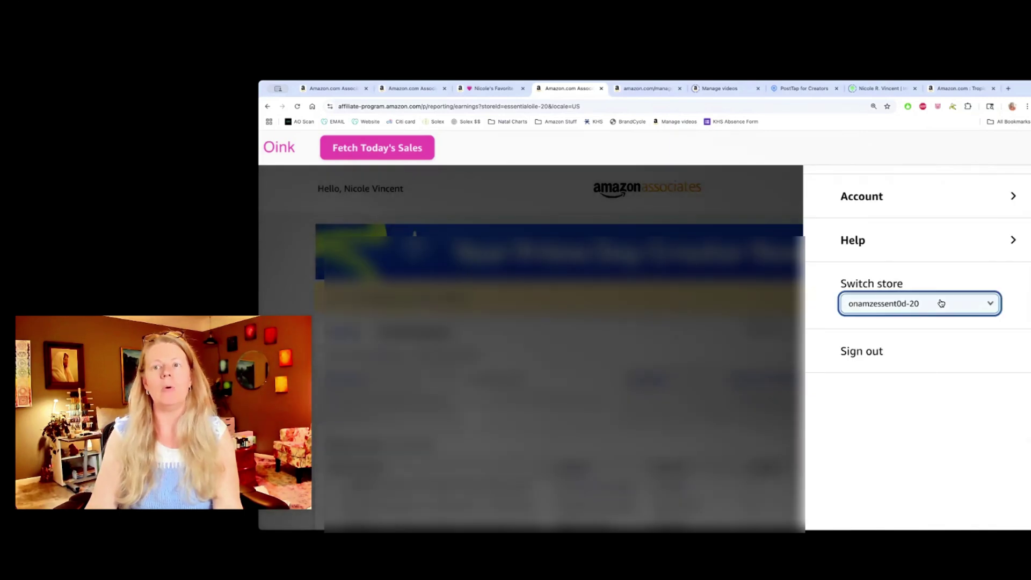
{"action": "left_click", "coordinate": [941, 303]}
{"action": "left_click", "coordinate": [907, 308]}
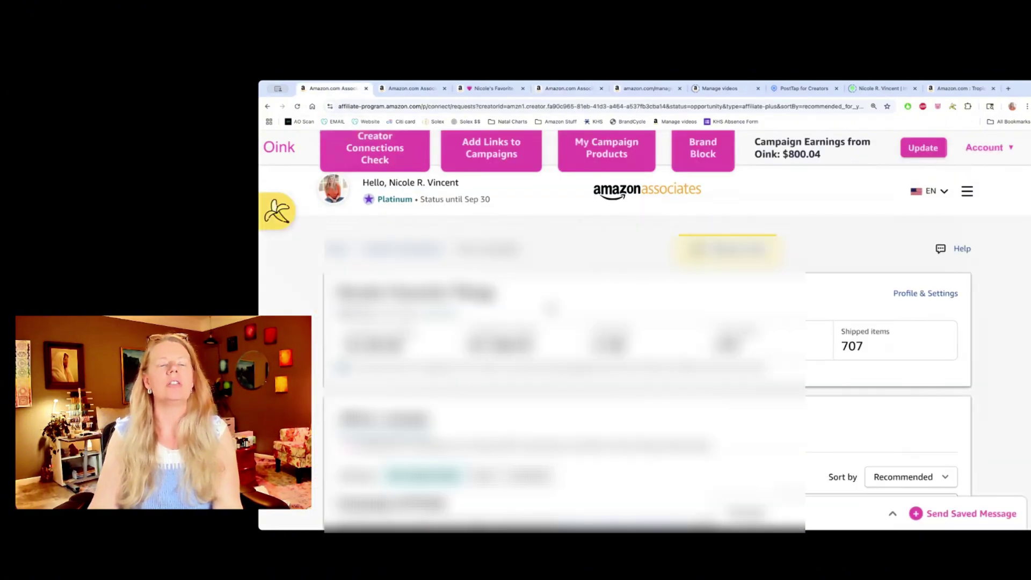
- Run the Creator Connections check on today's orders, automatically accepting new highest-commission campaigns and better available ones
{"action": "left_click", "coordinate": [384, 166]}
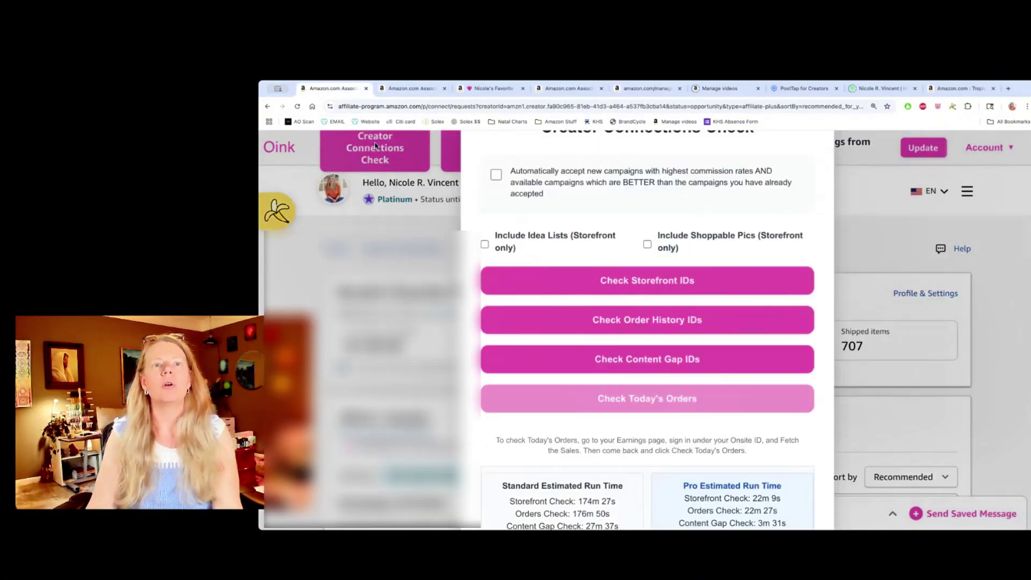
{"action": "left_click", "coordinate": [496, 177]}
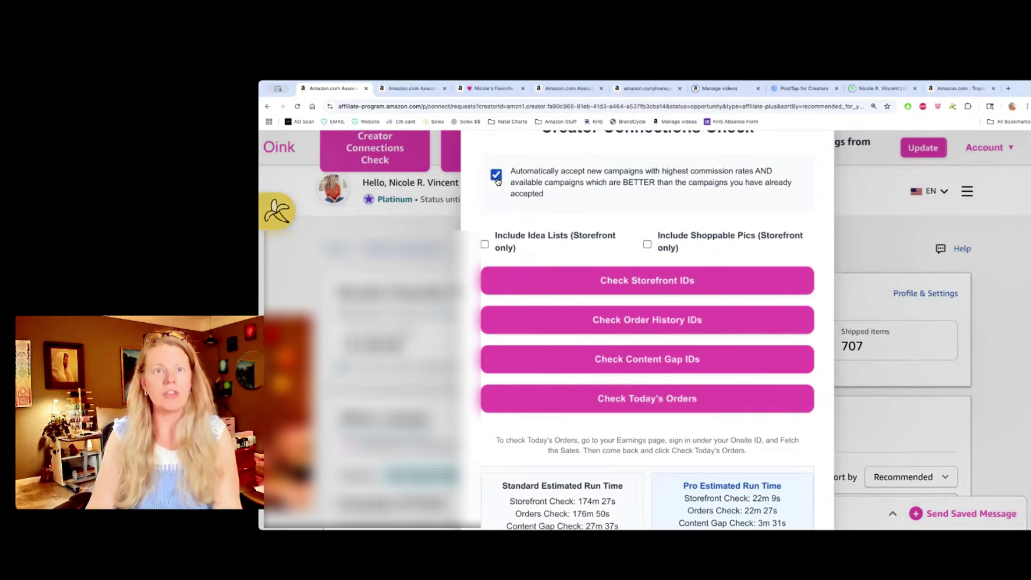
{"action": "left_click", "coordinate": [662, 411]}
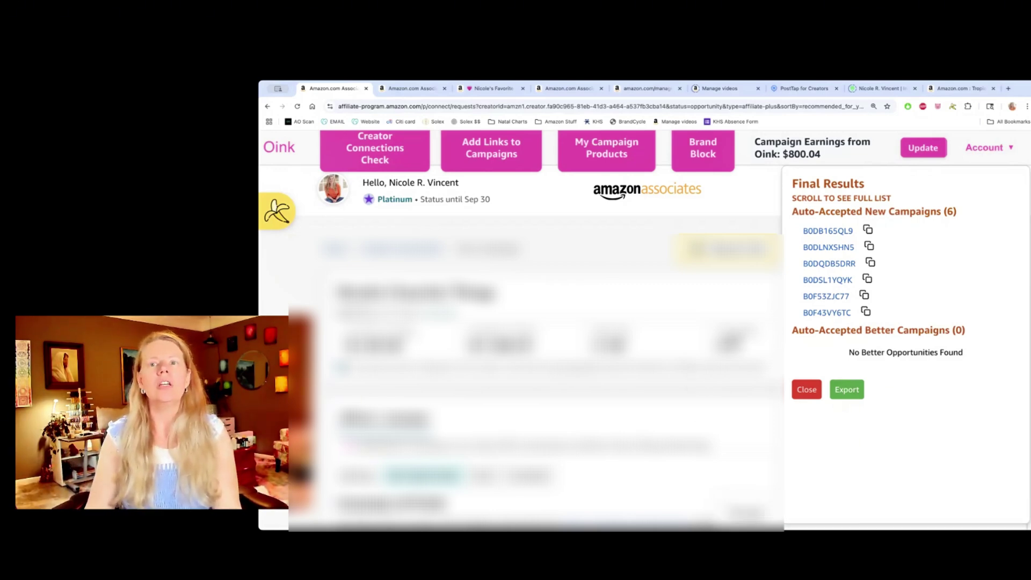
- Open every product listed under Auto-Accepted New Campaigns, from B0DB165QL9 through B0F43VY6TC, each in its own tab
{"action": "left_click", "coordinate": [820, 233]}
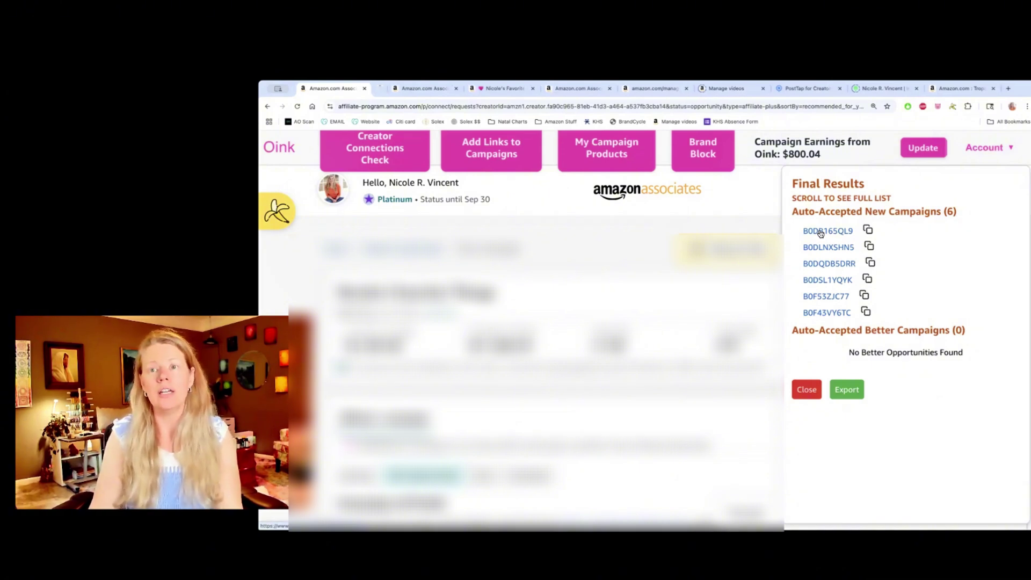
{"action": "left_click", "coordinate": [821, 248]}
{"action": "left_click", "coordinate": [822, 264]}
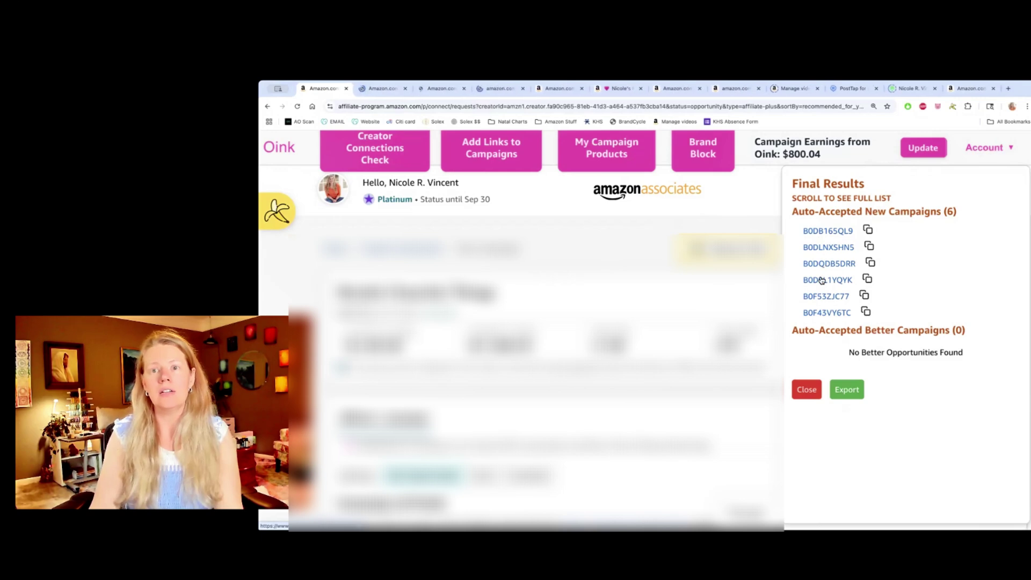
{"action": "left_click", "coordinate": [822, 282]}
{"action": "left_click", "coordinate": [821, 298]}
{"action": "left_click", "coordinate": [821, 314]}
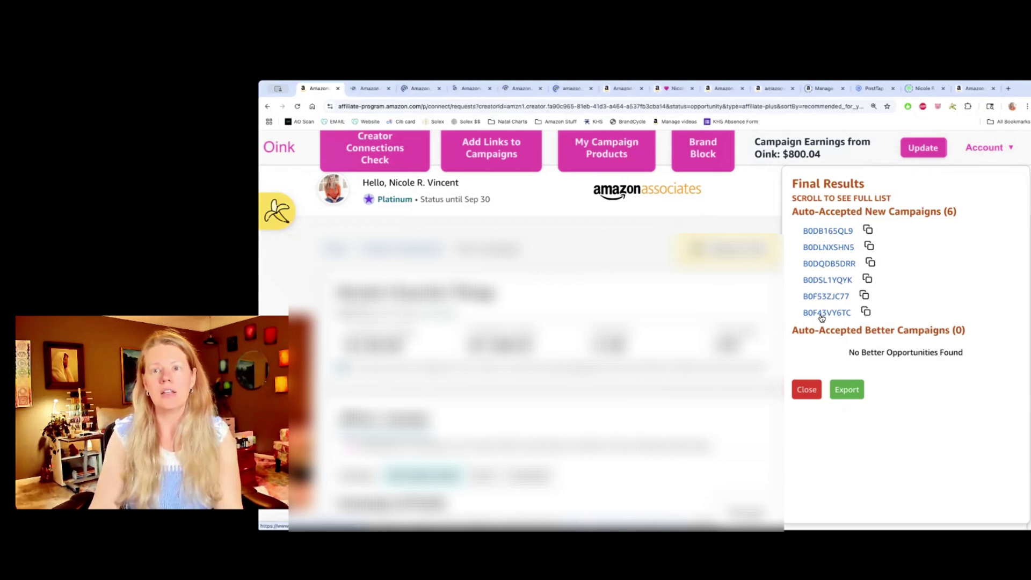
- Examine the commission, sales, video and rating figures on the Vorspack toiletry bag page, B0DB165QL9
{"action": "left_click", "coordinate": [361, 88]}
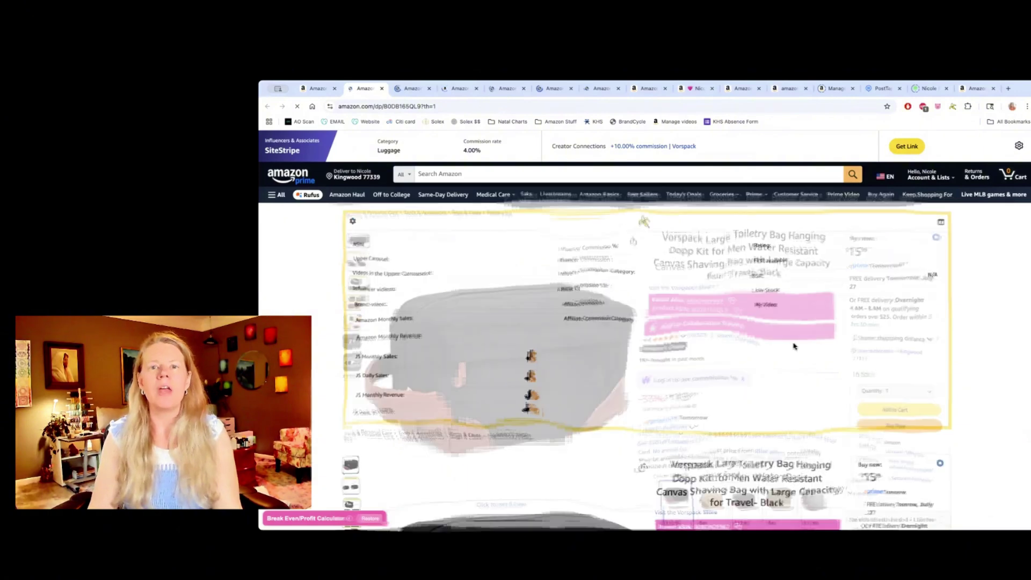
{"action": "scroll", "coordinate": [788, 388], "scroll_direction": "down", "scroll_amount": 1}
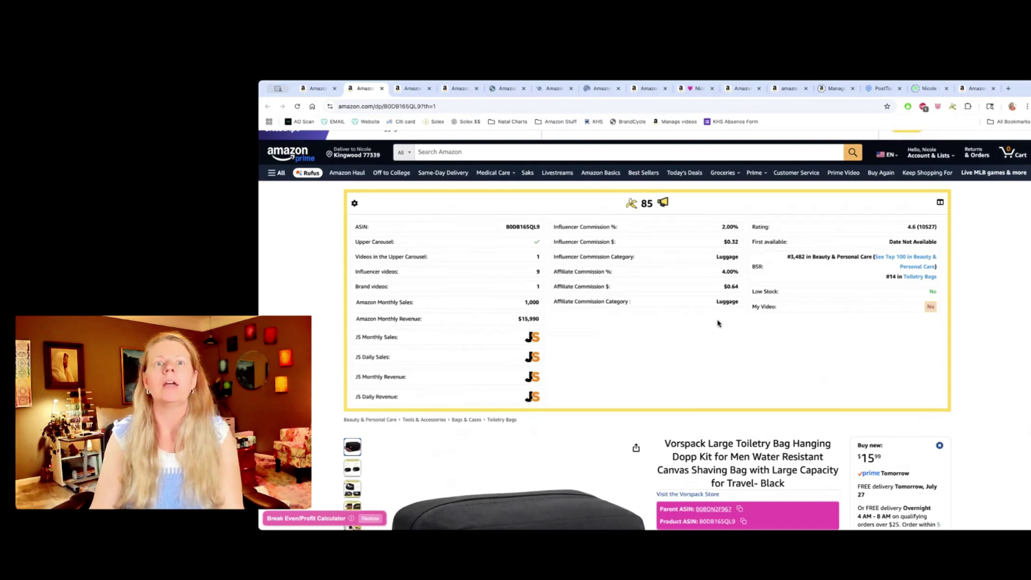
{"action": "scroll", "coordinate": [720, 311], "scroll_direction": "down", "scroll_amount": 1}
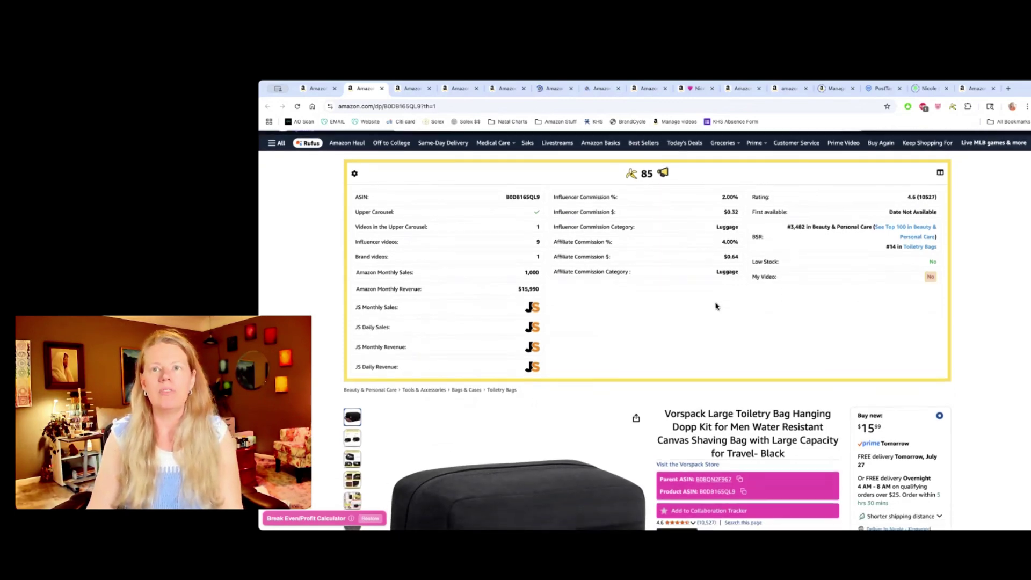
{"action": "scroll", "coordinate": [718, 309], "scroll_direction": "up", "scroll_amount": 1}
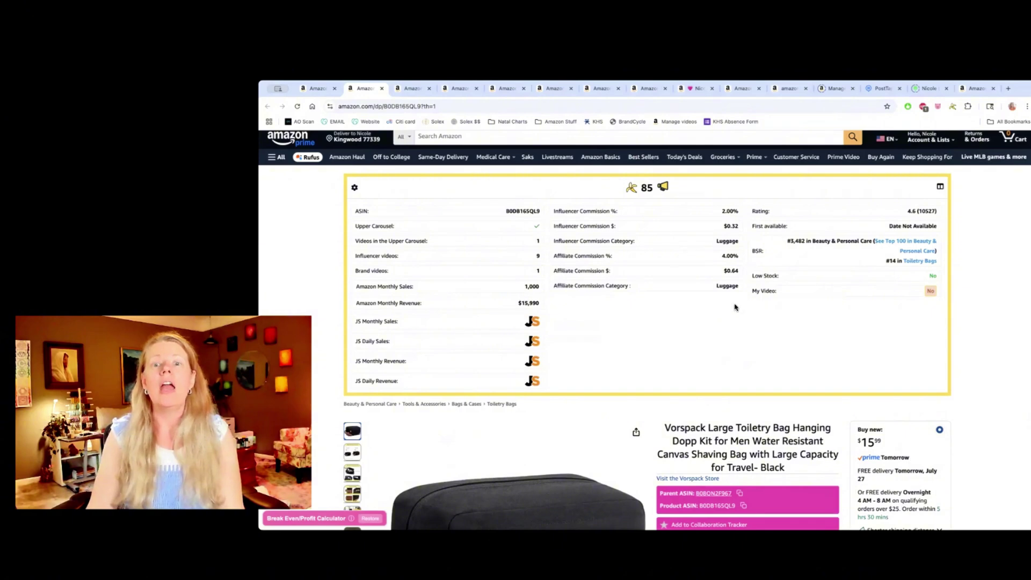
{"action": "scroll", "coordinate": [731, 309], "scroll_direction": "down", "scroll_amount": 1}
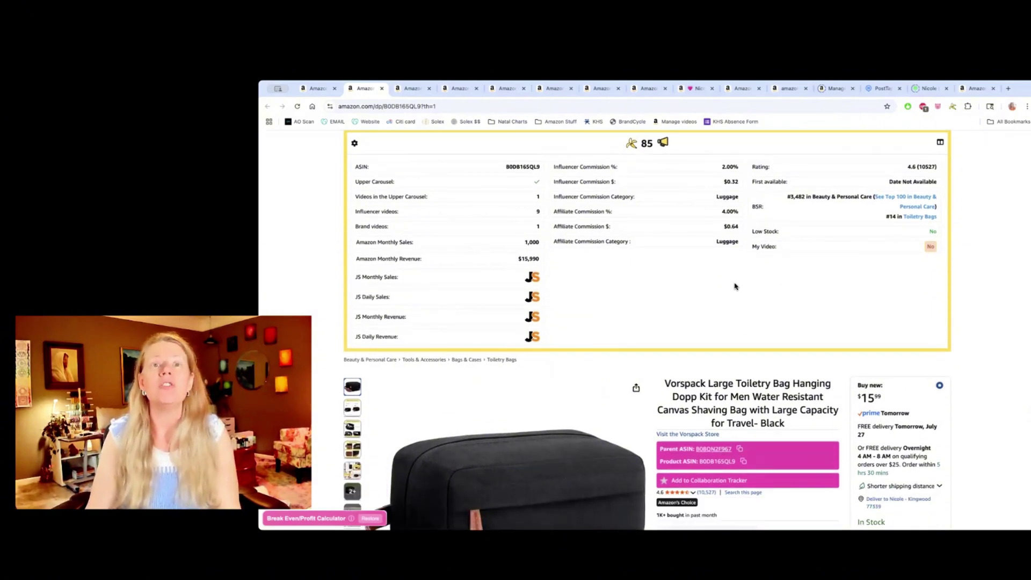
{"action": "scroll", "coordinate": [753, 285], "scroll_direction": "down", "scroll_amount": 3}
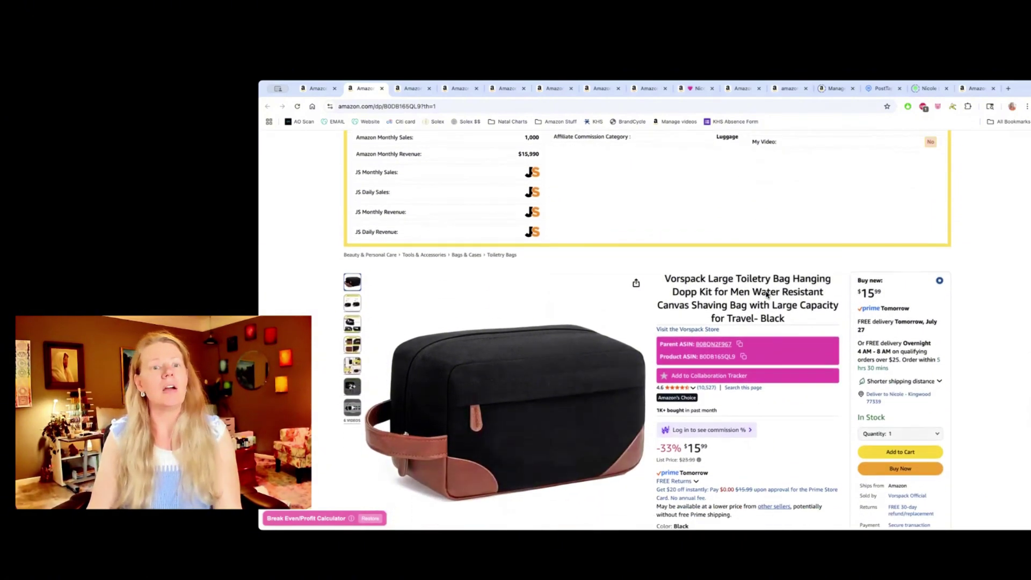
{"action": "scroll", "coordinate": [764, 323], "scroll_direction": "up", "scroll_amount": 3}
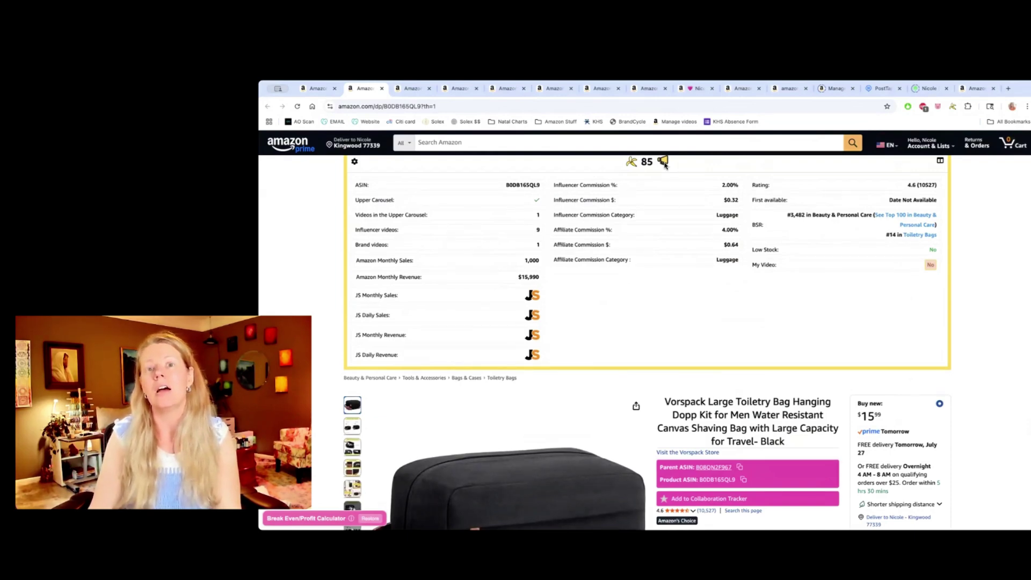
- View the toiletry bag's active campaign details, dismiss the campaign list and close the product's tab
{"action": "scroll", "coordinate": [672, 228], "scroll_direction": "up", "scroll_amount": 1}
{"action": "left_click", "coordinate": [665, 225]}
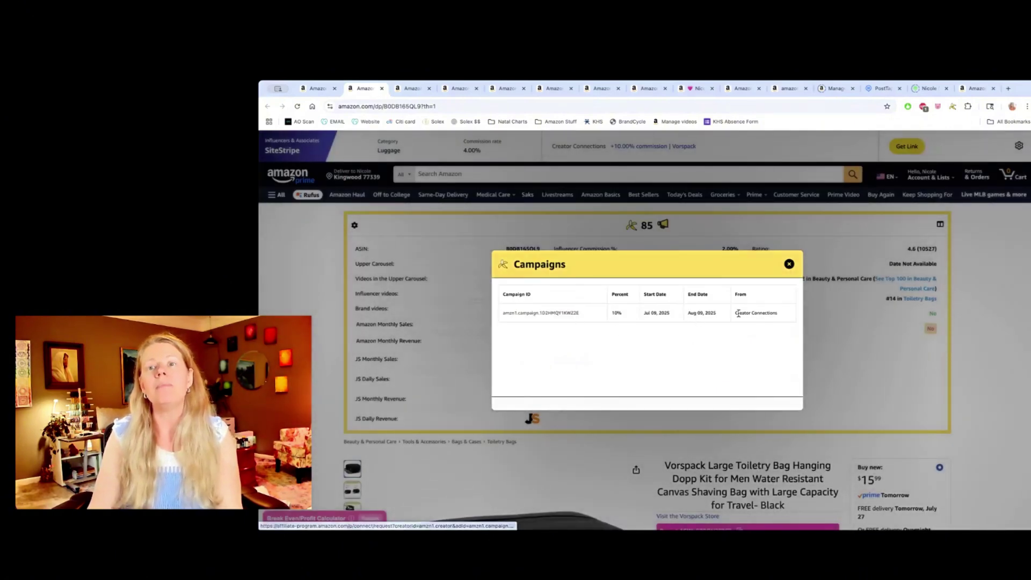
{"action": "left_click", "coordinate": [789, 265]}
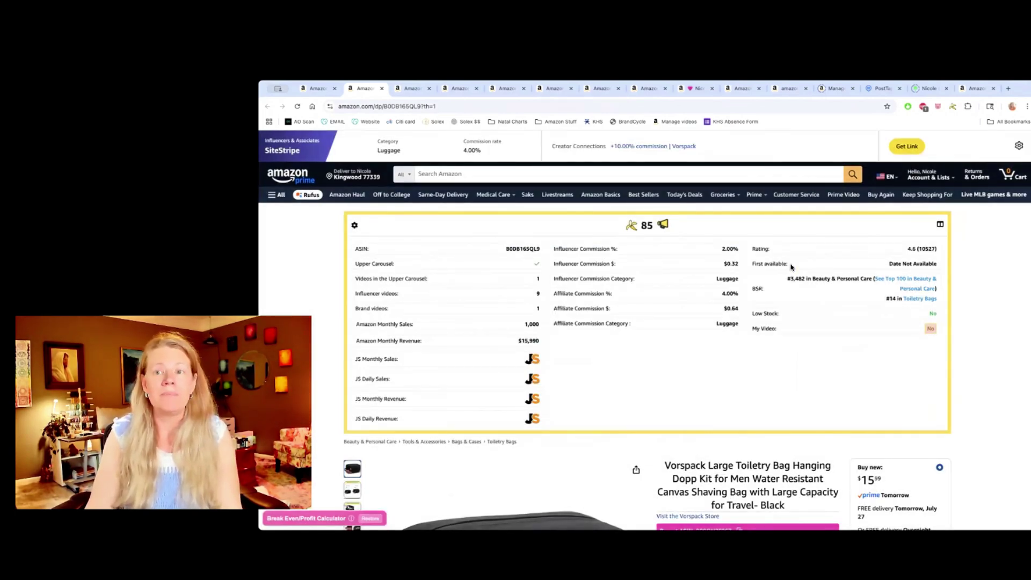
{"action": "scroll", "coordinate": [656, 325], "scroll_direction": "down", "scroll_amount": 2}
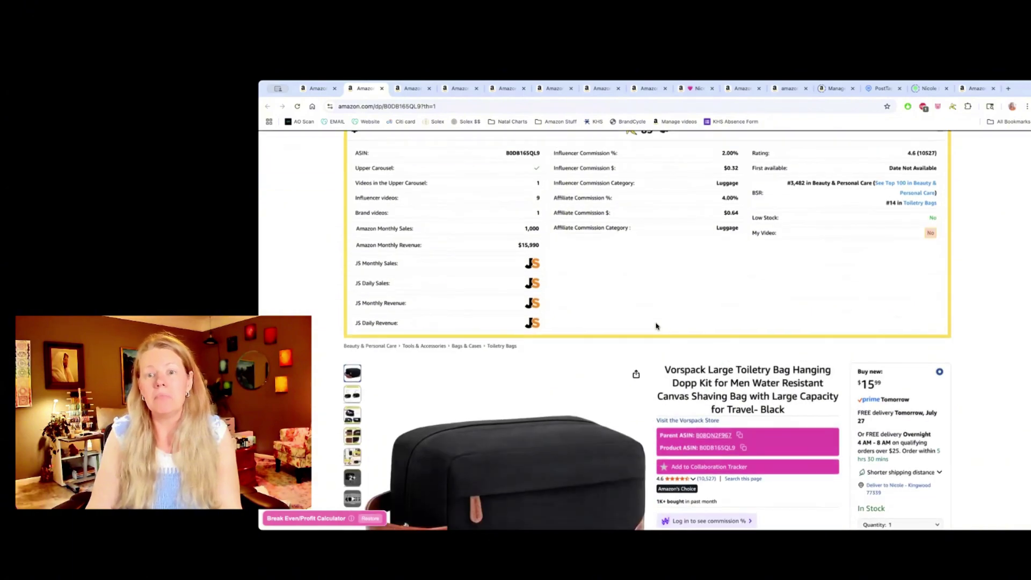
{"action": "scroll", "coordinate": [456, 199], "scroll_direction": "up", "scroll_amount": 2}
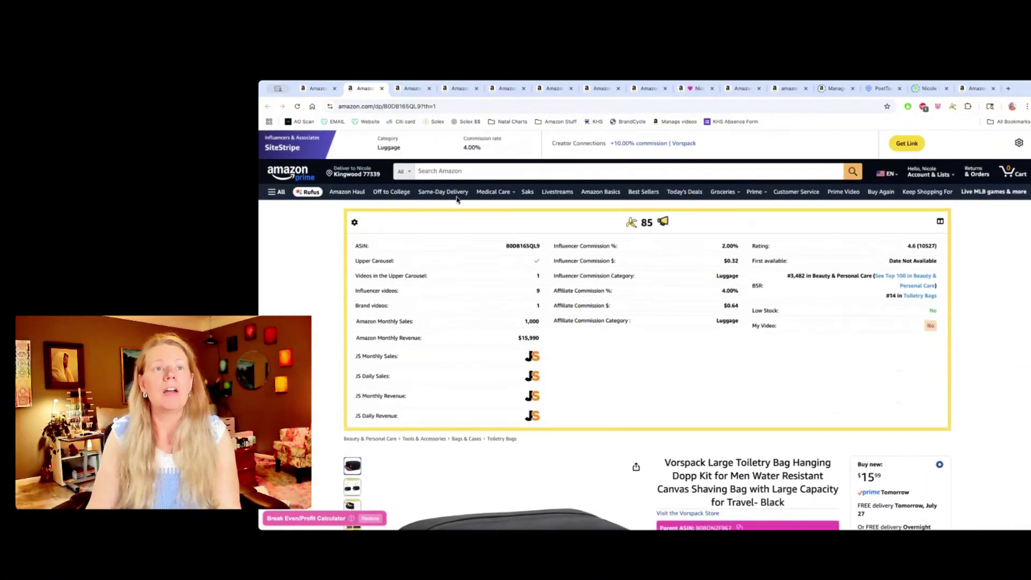
{"action": "left_click", "coordinate": [382, 89]}
- Review the product figures and listing for the Flying Insect Trap, B0DLNXSHNS, and close its tab
{"action": "scroll", "coordinate": [655, 273], "scroll_direction": "down", "scroll_amount": 2}
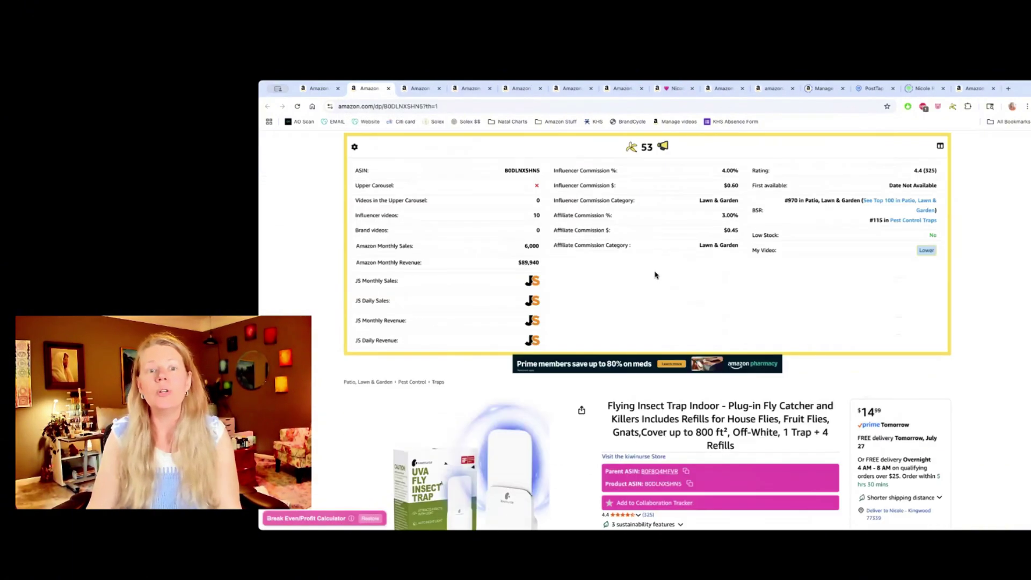
{"action": "scroll", "coordinate": [655, 275], "scroll_direction": "down", "scroll_amount": 2}
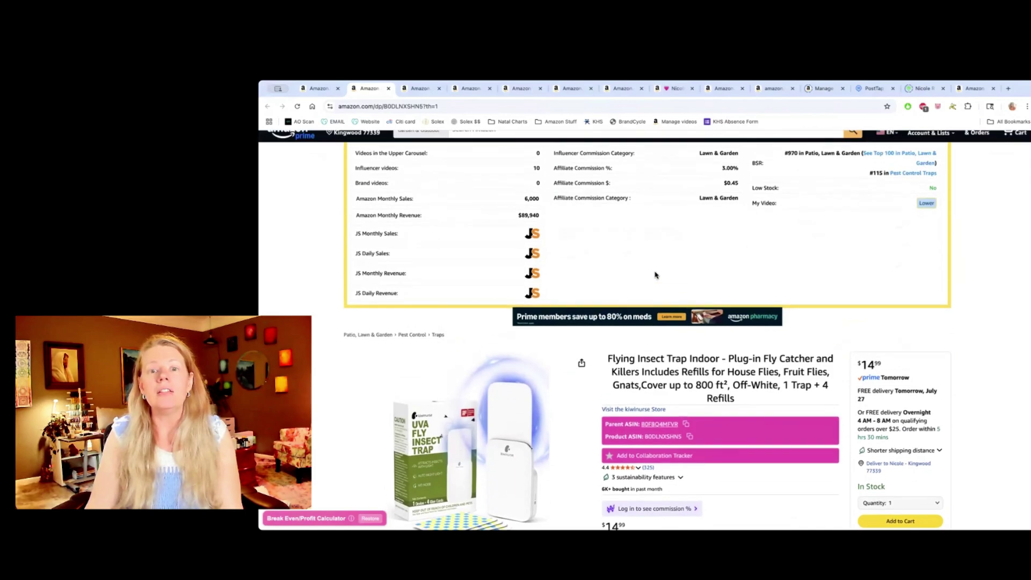
{"action": "scroll", "coordinate": [655, 275], "scroll_direction": "up", "scroll_amount": 3}
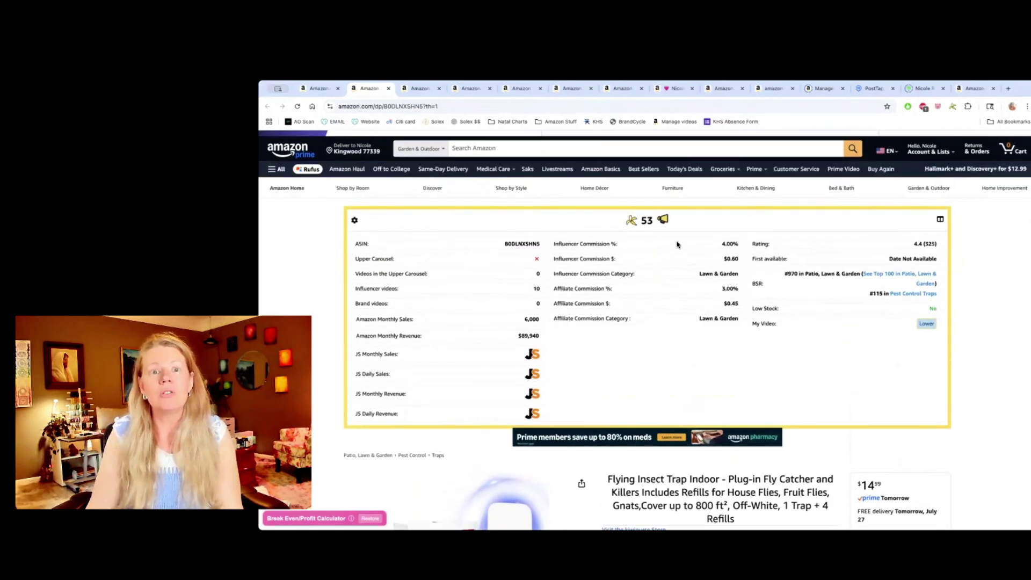
{"action": "left_click", "coordinate": [389, 88]}
- Review the product figures and listing for the Cooking Thermometer, B0DQDB5DRR, and close its tab
{"action": "scroll", "coordinate": [642, 316], "scroll_direction": "down", "scroll_amount": 3}
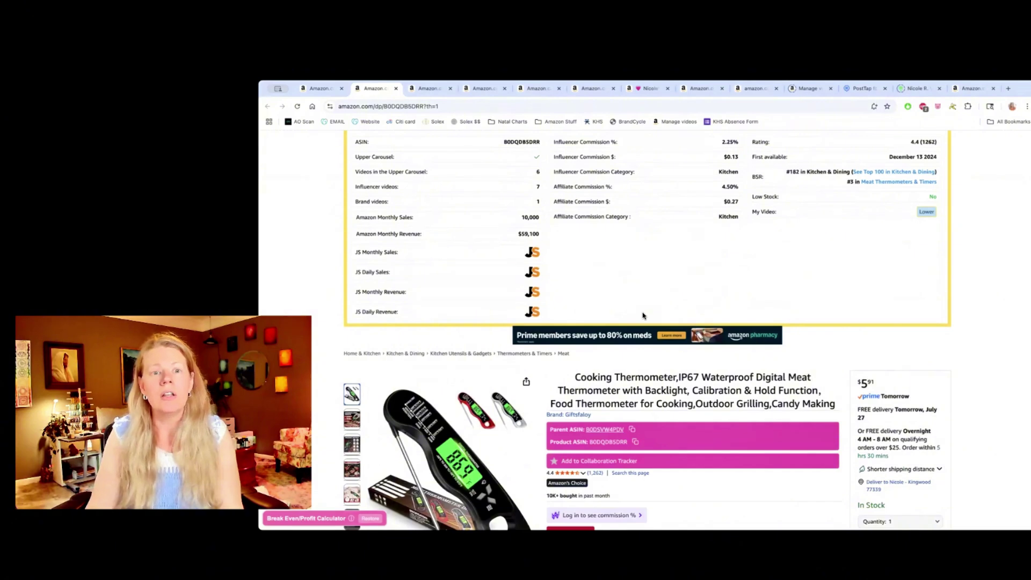
{"action": "scroll", "coordinate": [643, 316], "scroll_direction": "up", "scroll_amount": 3}
{"action": "left_click", "coordinate": [396, 88]}
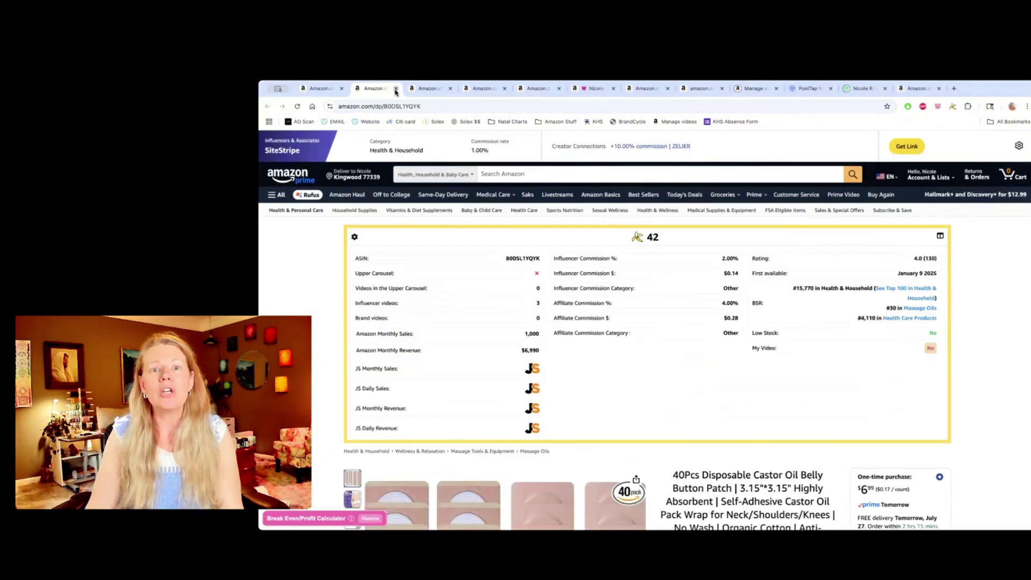
- Return to the Creator Connections page and close the Final Results of the campaign check
{"action": "left_click", "coordinate": [320, 88]}
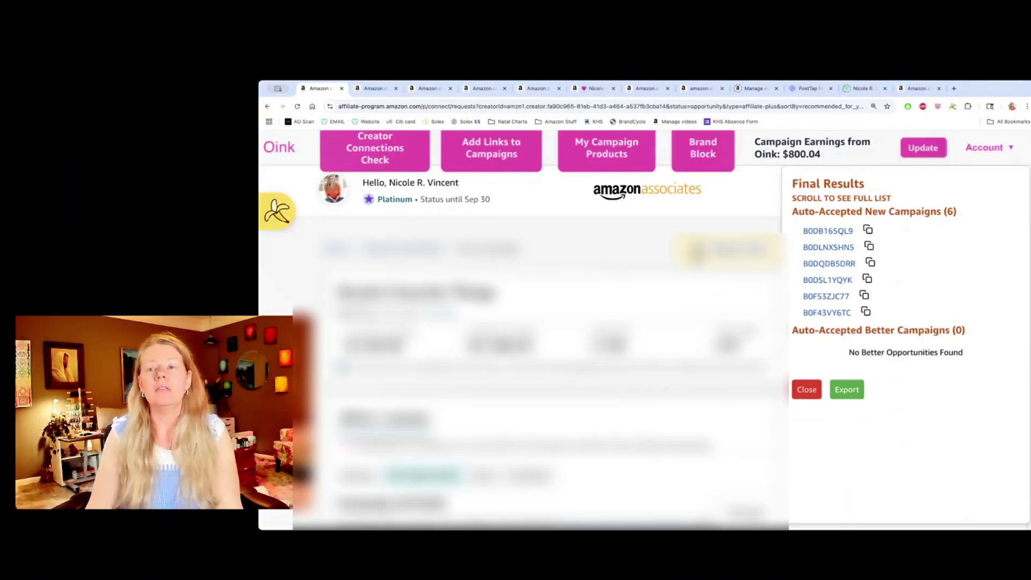
{"action": "left_click", "coordinate": [809, 393]}
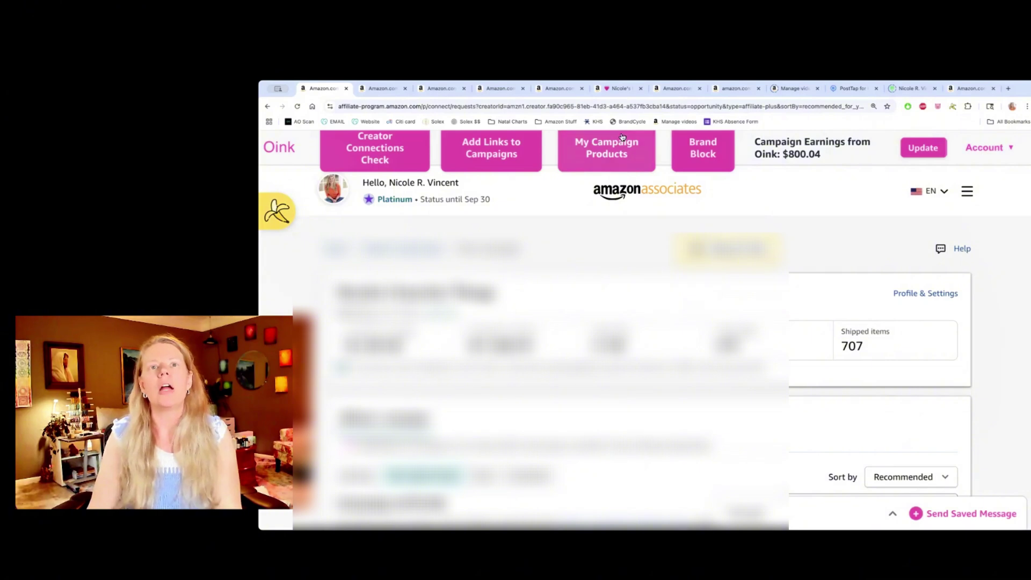
- Fetch the storefront ASINs with Idea Lists and Shoppable Pics included, dismiss the fetch dialogs and return to the Creator Connections page
{"action": "left_click", "coordinate": [615, 91]}
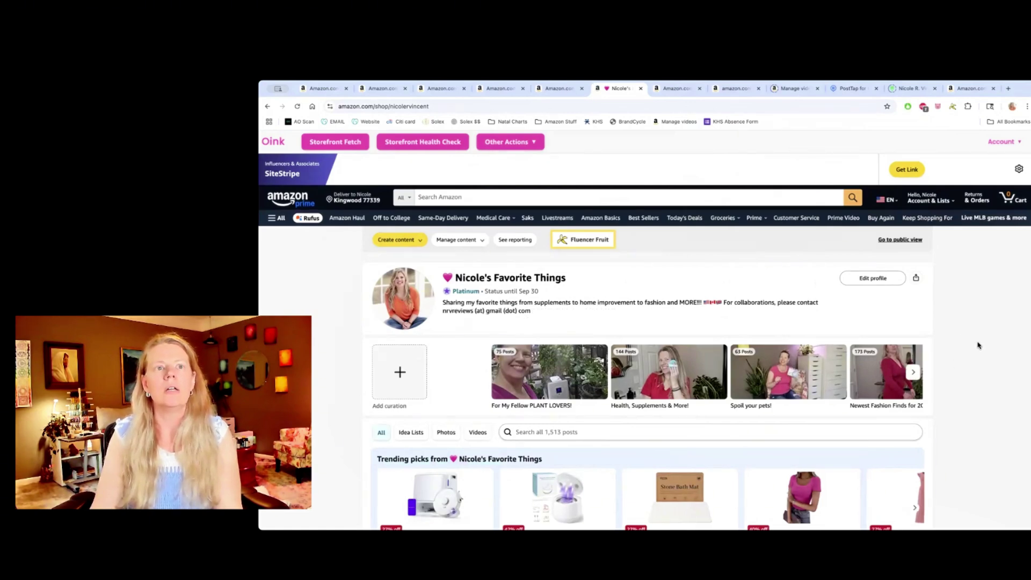
{"action": "left_click", "coordinate": [353, 146]}
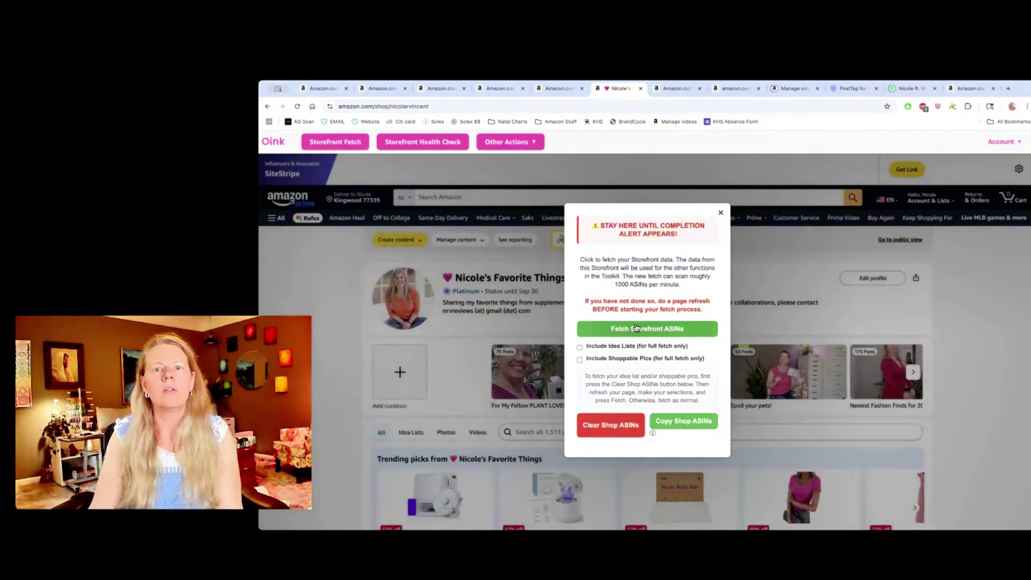
{"action": "left_click", "coordinate": [579, 348]}
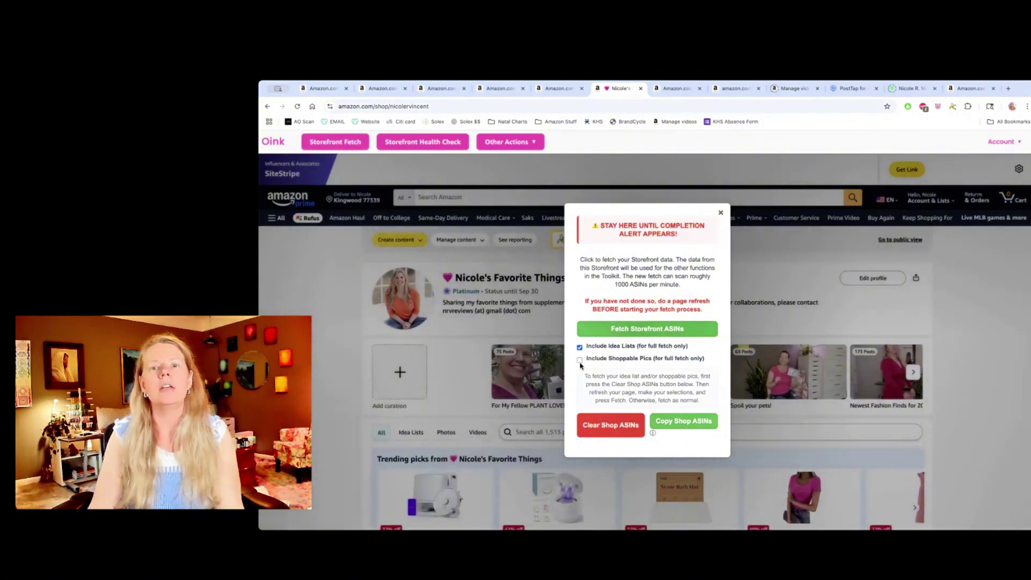
{"action": "left_click", "coordinate": [580, 360]}
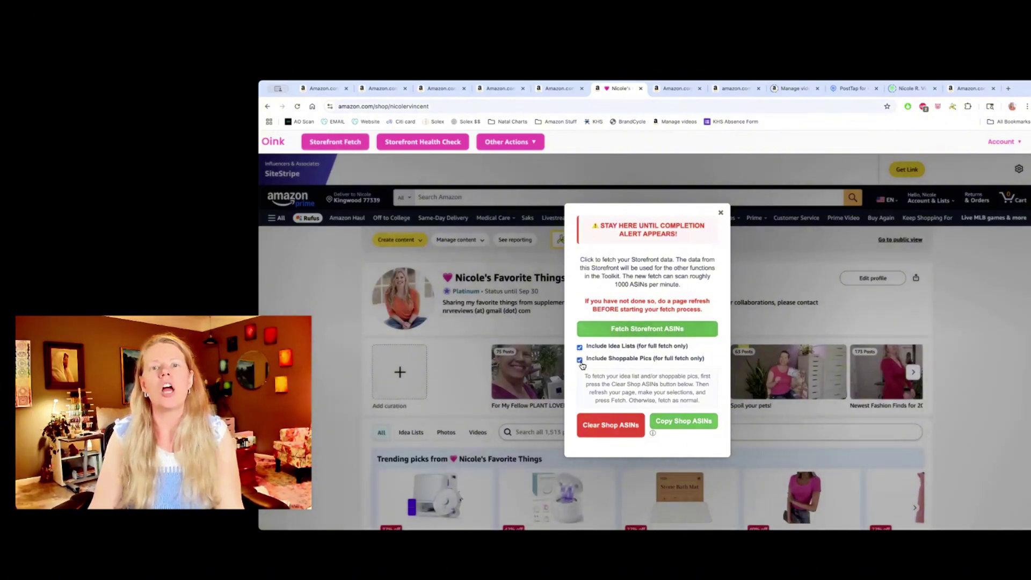
{"action": "left_click", "coordinate": [672, 329]}
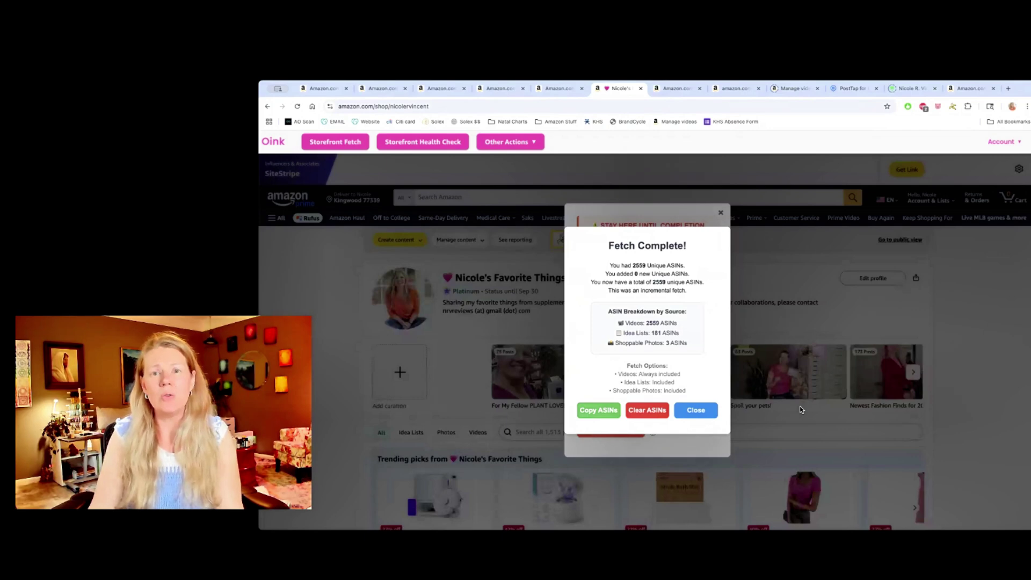
{"action": "left_click", "coordinate": [694, 411]}
{"action": "left_click", "coordinate": [721, 212]}
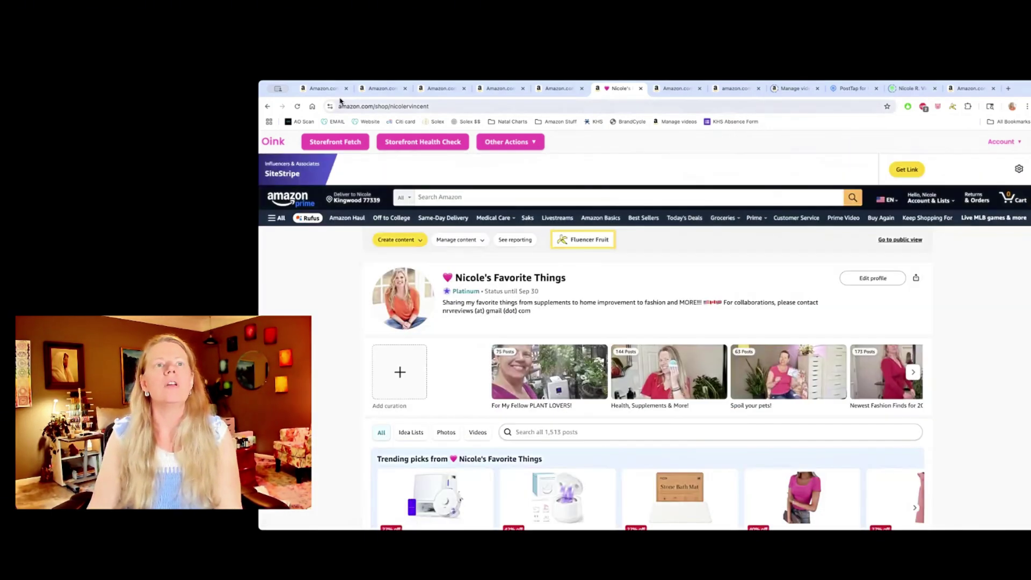
{"action": "left_click", "coordinate": [324, 88]}
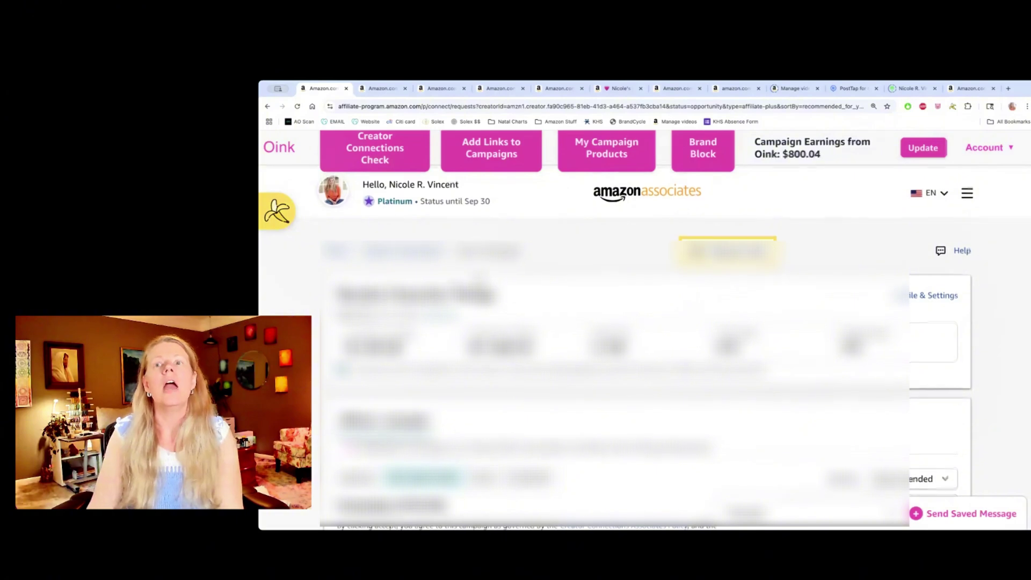